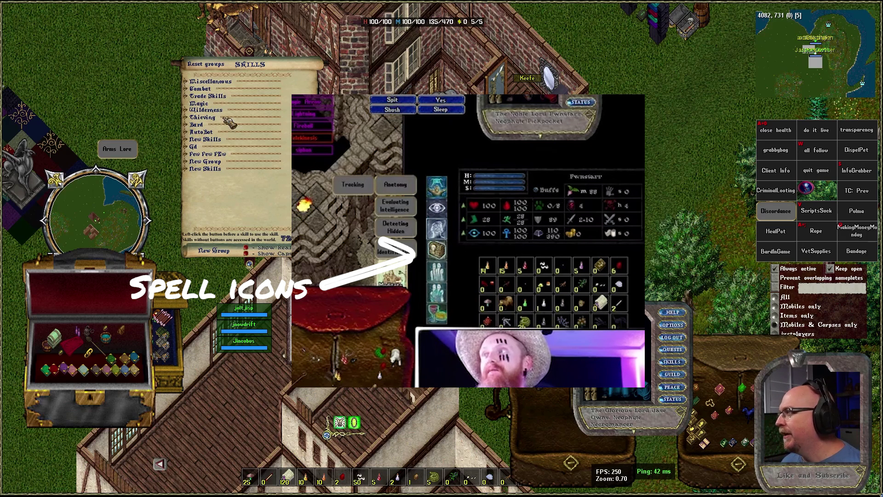
pyautogui.moveTo(225, 108); pyautogui.dragTo(212, 131)
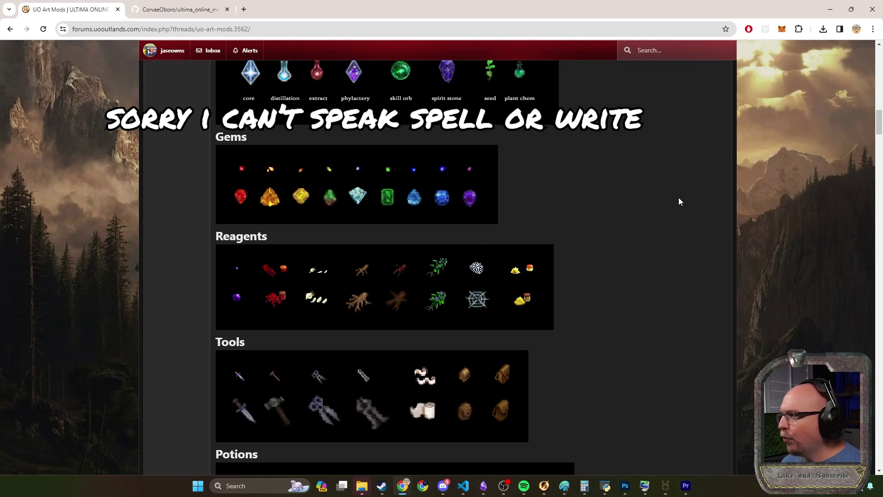
# Review the UO Art Mods forum thread, from the artwork previews down to the new and old installation instructions
pyautogui.scroll(10, 735, 216)
pyautogui.scroll(10, 784, 229)
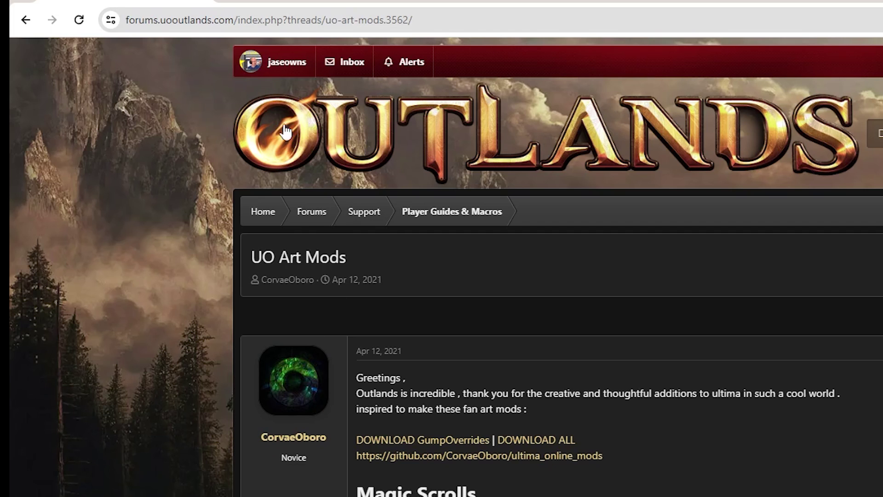
pyautogui.tripleClick(271, 251)
pyautogui.scroll(-5, 354, 255)
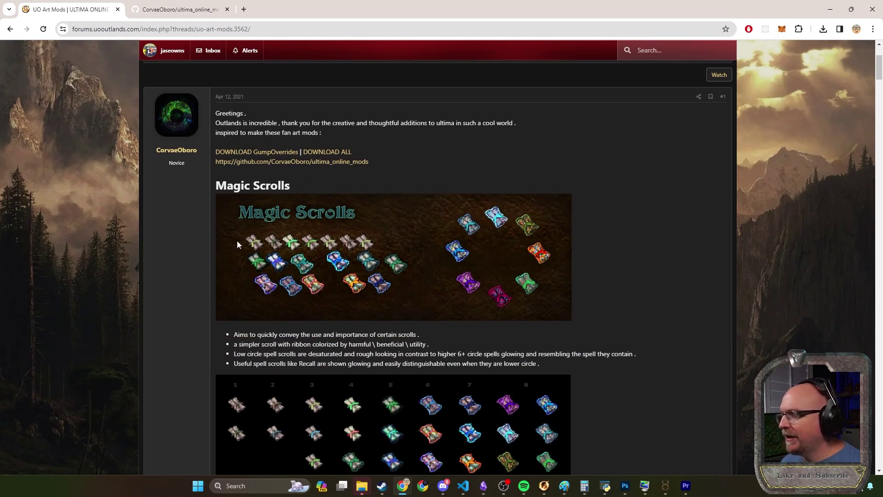
pyautogui.scroll(-20, 412, 351)
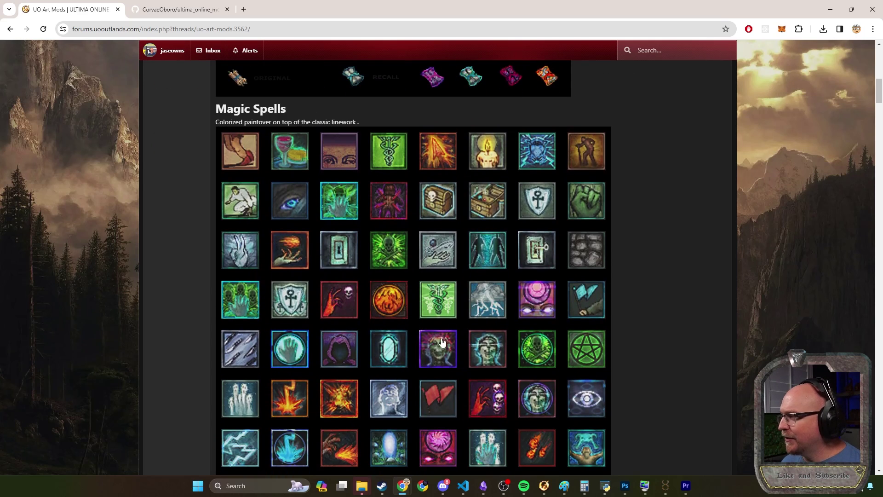
pyautogui.scroll(-5, 393, 285)
pyautogui.scroll(4, 328, 318)
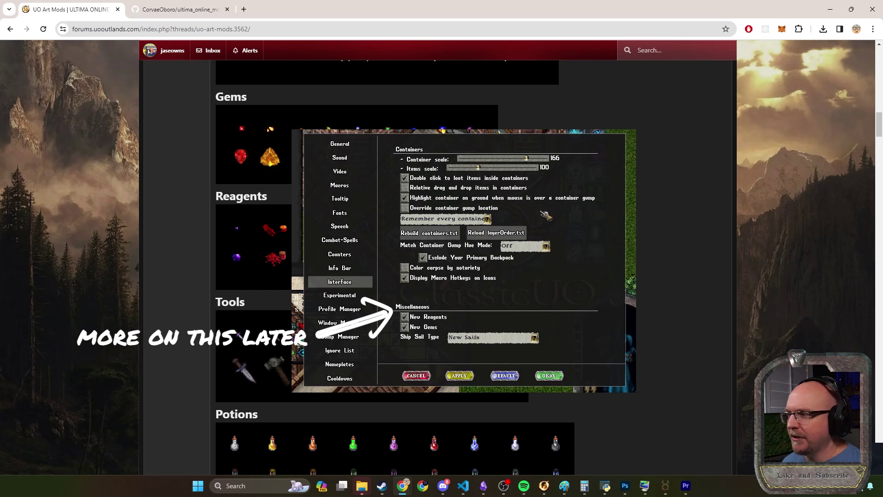
pyautogui.scroll(-8, 395, 267)
pyautogui.scroll(-3, 287, 344)
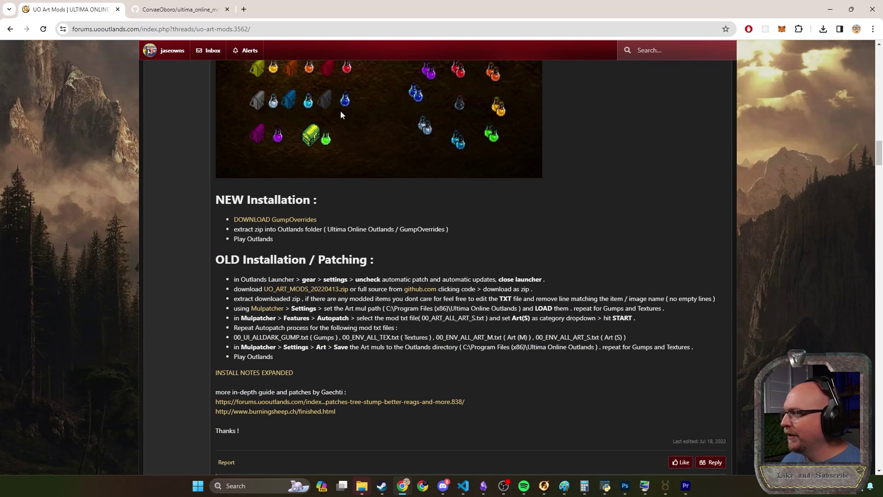
pyautogui.scroll(4, 292, 256)
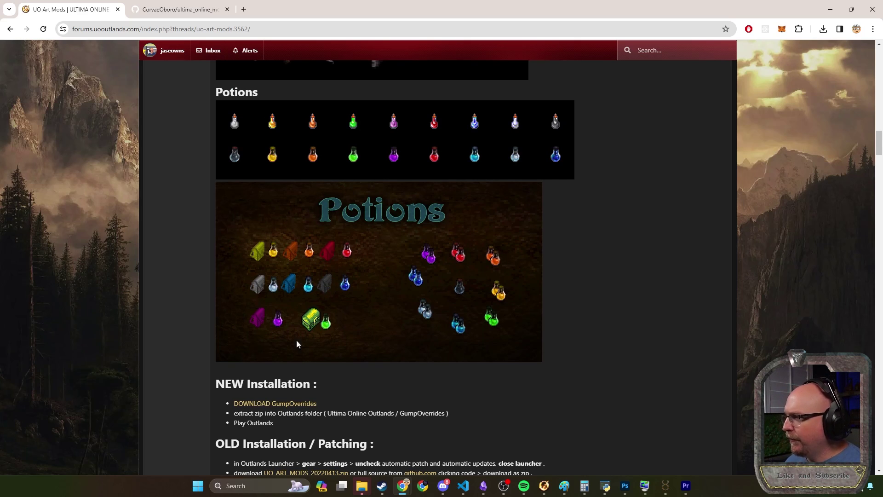
pyautogui.scroll(-4, 328, 275)
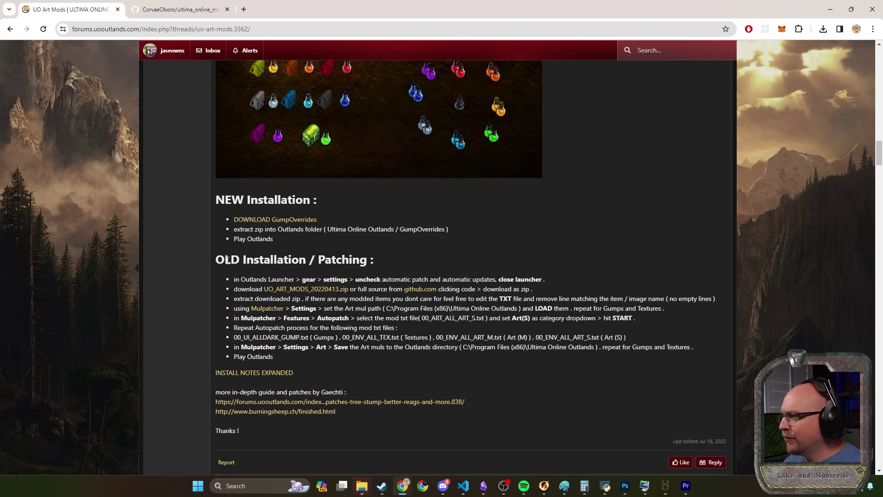
pyautogui.moveTo(227, 261); pyautogui.dragTo(393, 366)
pyautogui.click(331, 343)
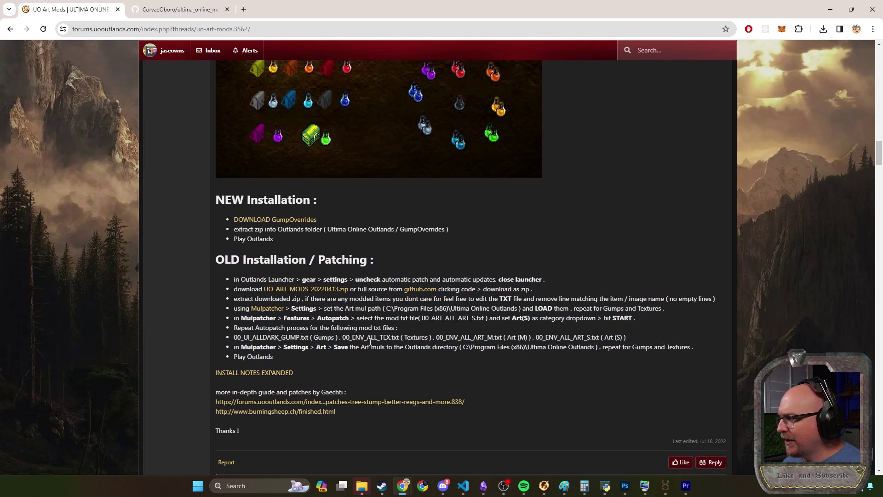
# Open the post's ultima_online_mods GitHub link in a new tab to look over the repository README, and return to the forum thread
pyautogui.scroll(20, 377, 341)
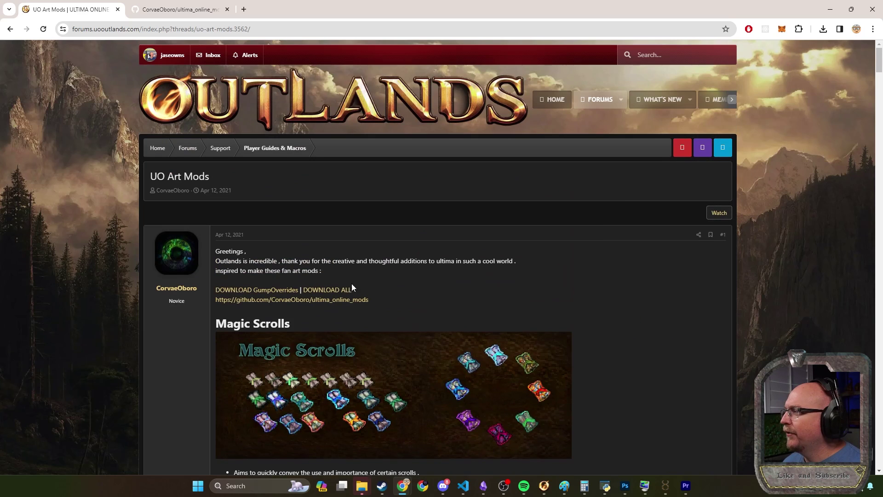
pyautogui.rightClick(263, 302)
pyautogui.click(281, 309)
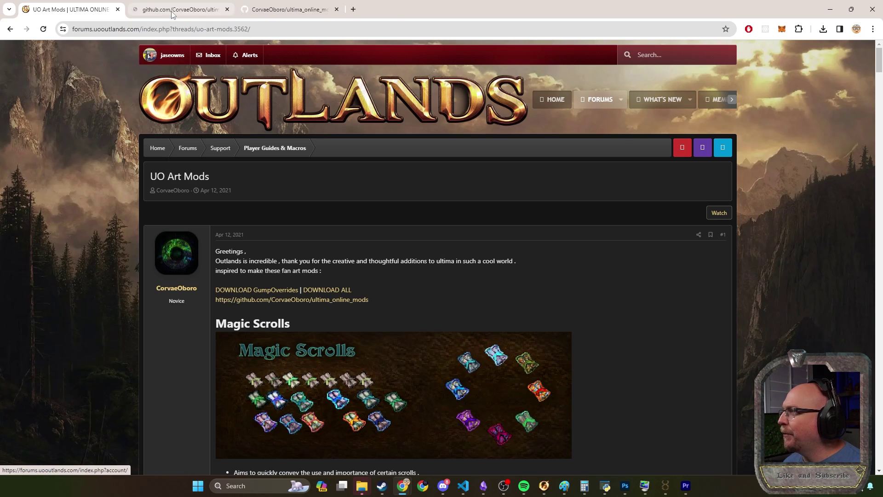
pyautogui.hotkey('ctrl', 'Tab')
pyautogui.scroll(-4, 304, 215)
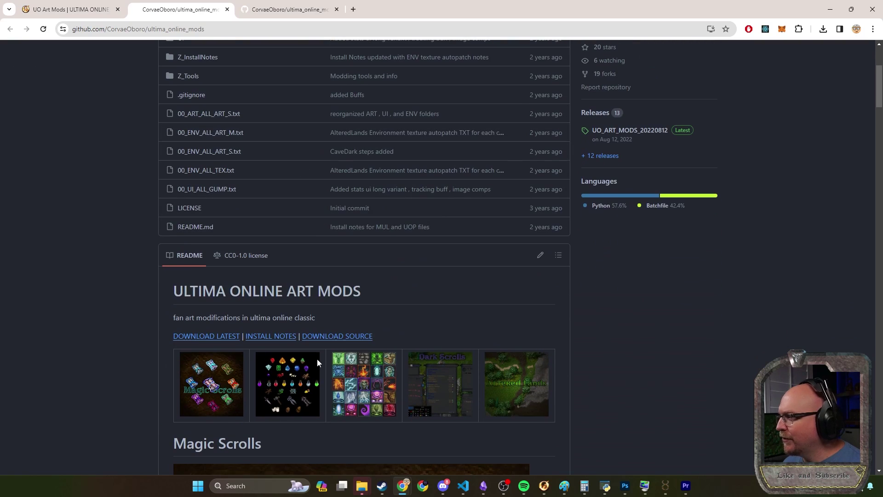
pyautogui.scroll(-4, 305, 321)
pyautogui.scroll(6, 276, 313)
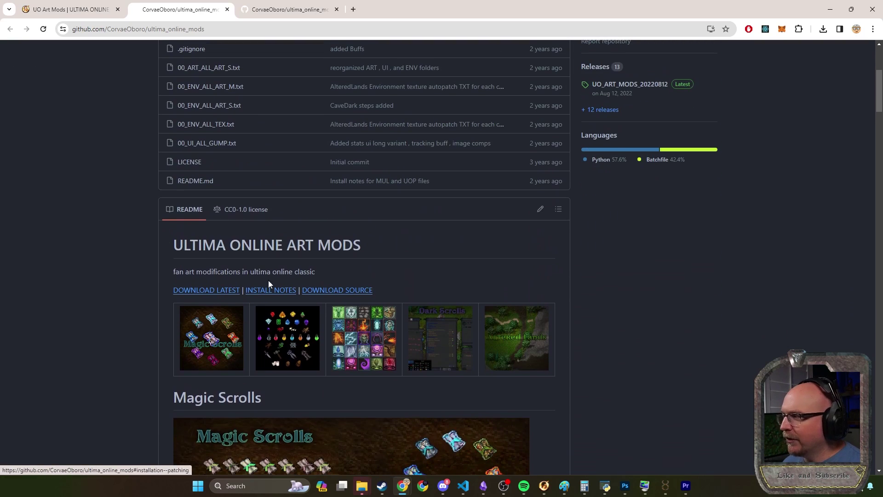
pyautogui.hotkey('ctrl', 'shift', 'Tab')
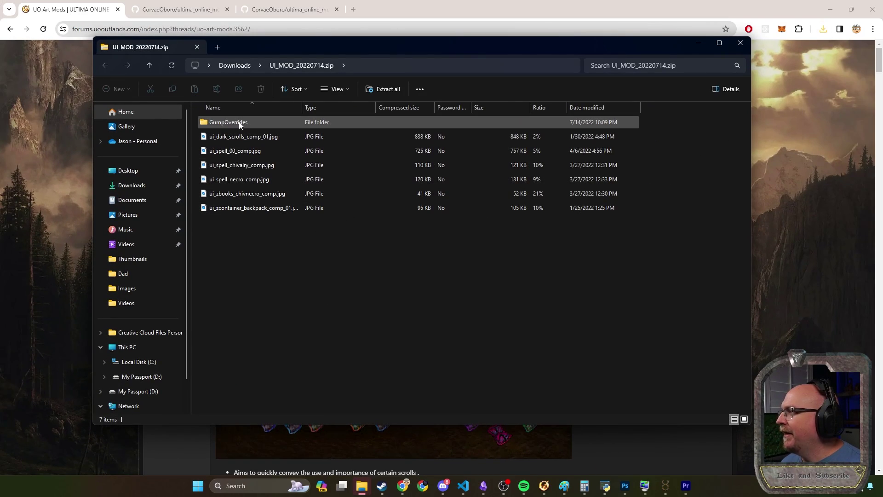
# Copy the GumpOverrides folder from UI_MOD_20220714.zip into C:\Games\Ultima Online Outlands
pyautogui.click(238, 123)
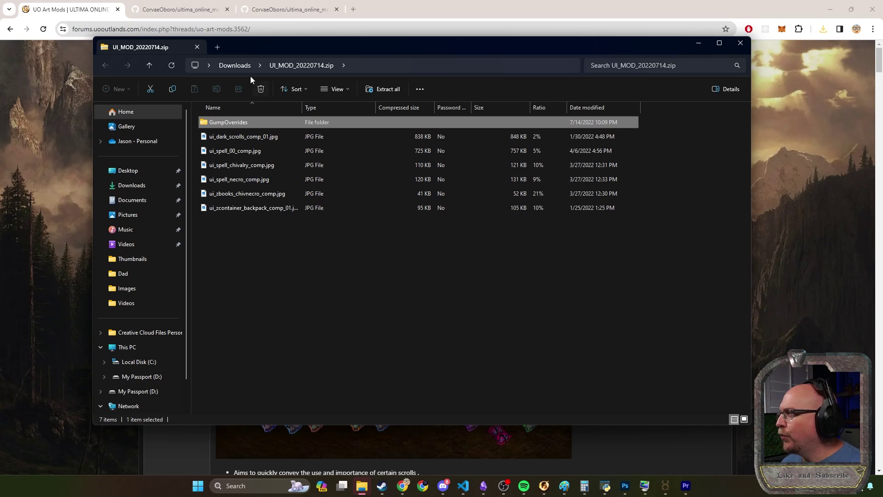
pyautogui.rightClick(233, 123)
pyautogui.click(304, 303)
pyautogui.click(567, 102)
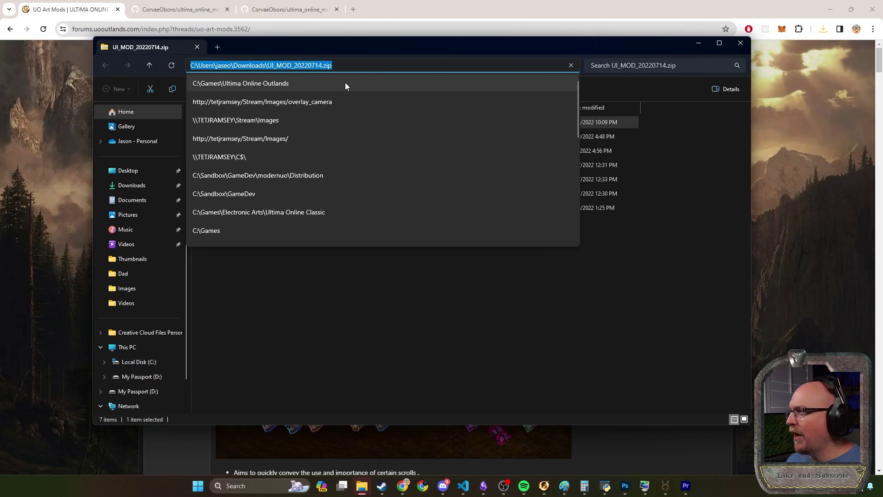
pyautogui.click(345, 83)
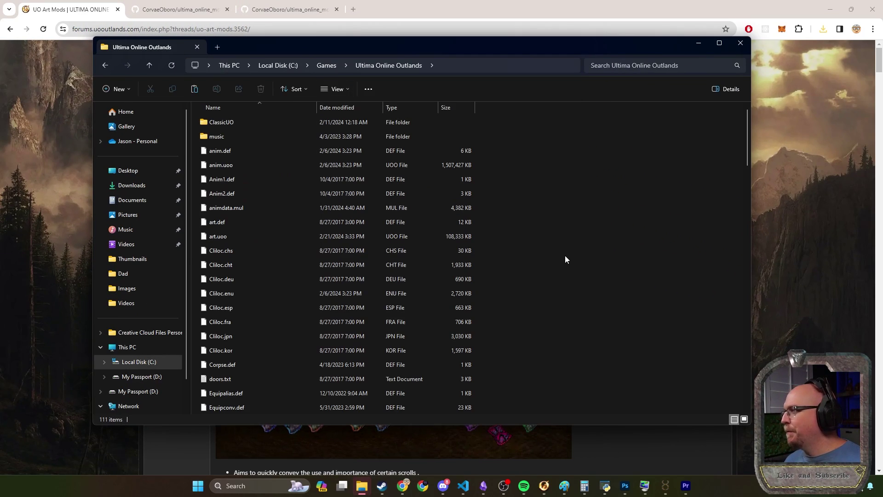
pyautogui.hotkey('ctrl', 'v')
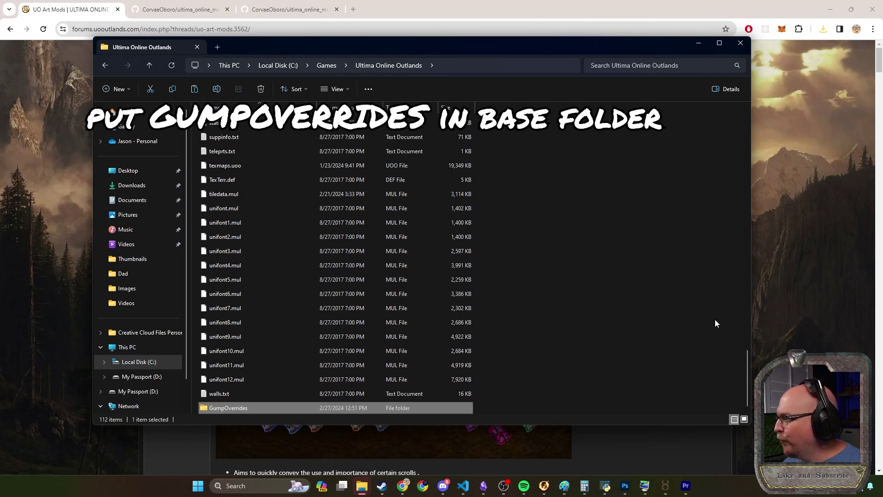
# Open the pasted GumpOverrides folder and look through its override images
pyautogui.moveTo(747, 374); pyautogui.dragTo(732, 398)
pyautogui.doubleClick(261, 405)
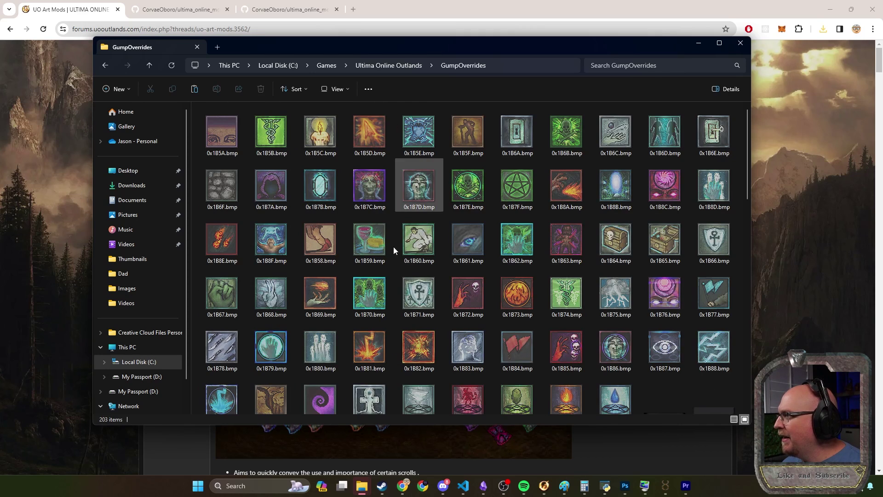
pyautogui.scroll(-10, 402, 260)
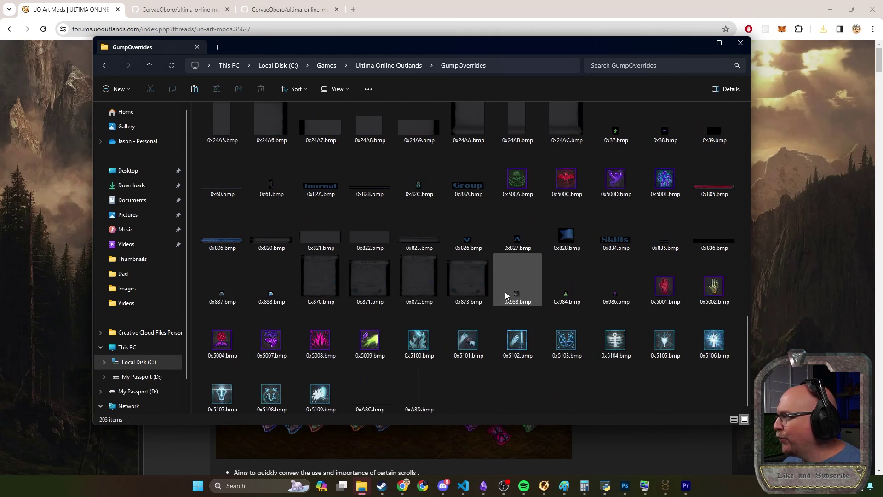
pyautogui.scroll(10, 541, 307)
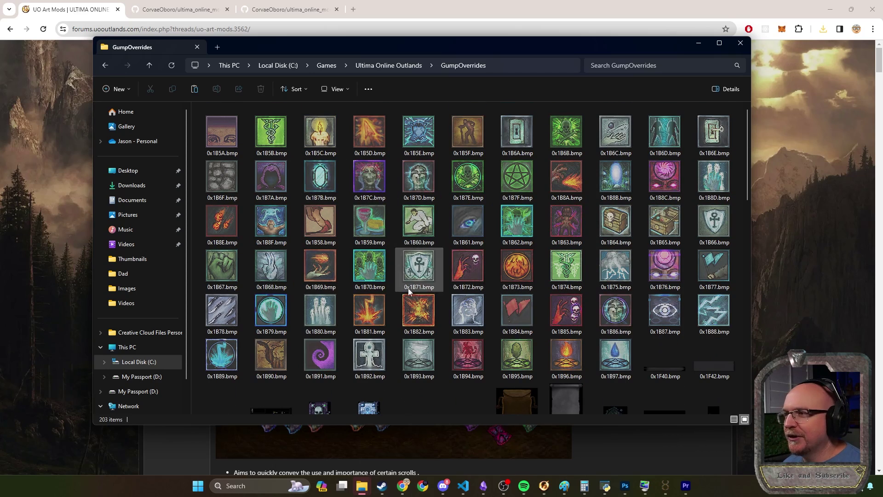
# Switch to the ClassicUO client and log in to Outlands with the first game account
pyautogui.moveTo(666, 485)
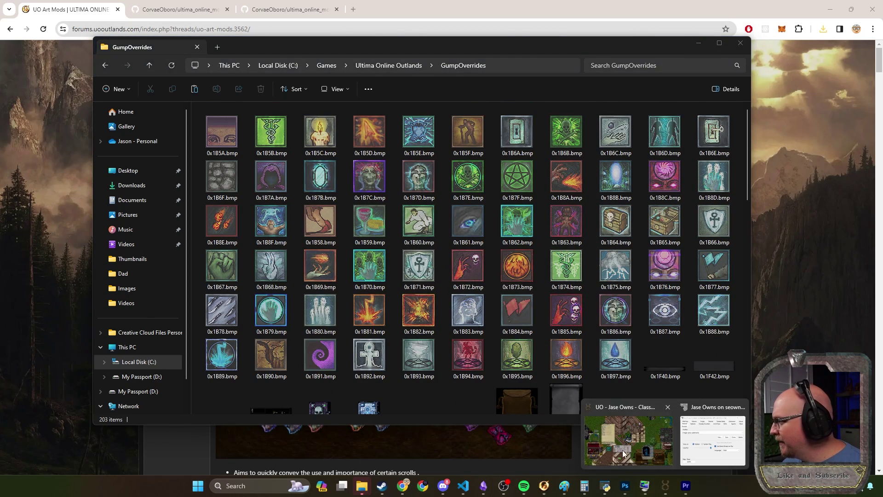
pyautogui.click(625, 425)
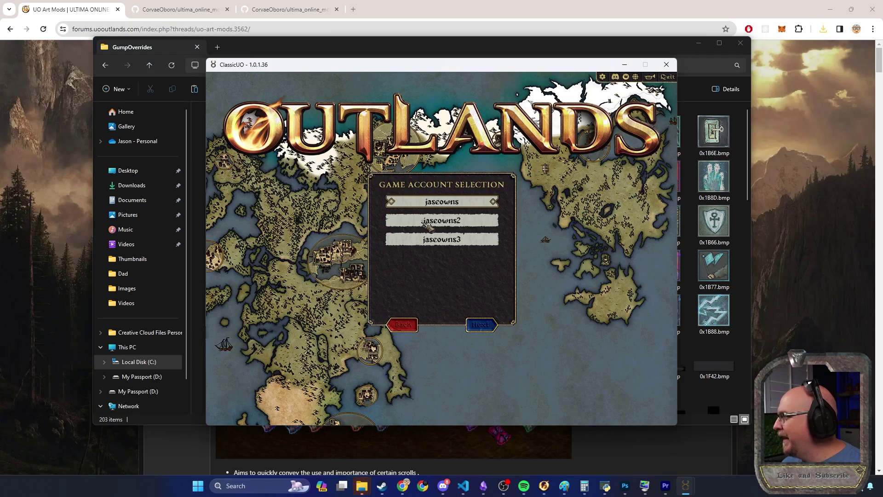
pyautogui.click(441, 198)
pyautogui.click(460, 209)
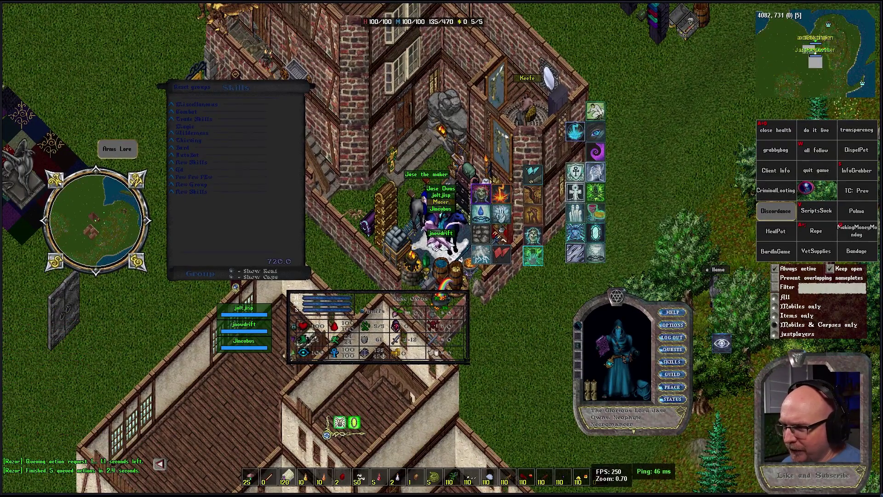
# Switch to the GumpOverrides folder in File Explorer, inspect individual override files and open 0x2A6C.bmp
pyautogui.hotkey('alt', 'Tab')
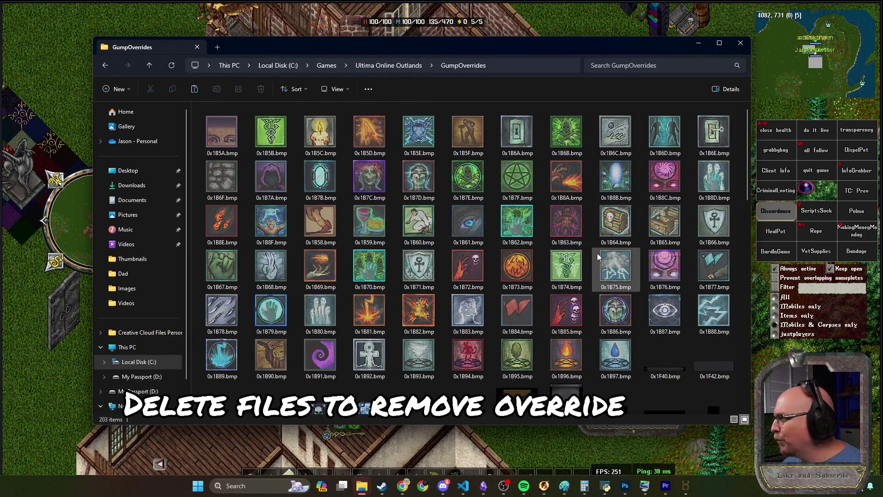
pyautogui.scroll(-2, 595, 276)
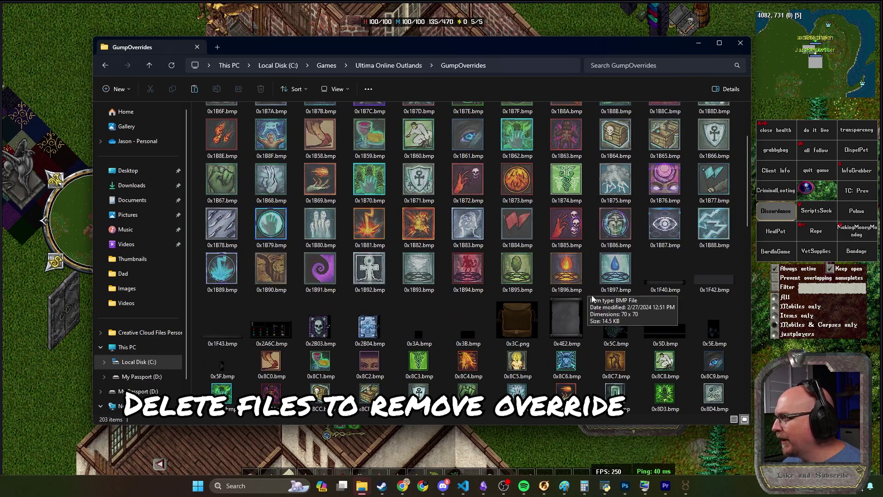
pyautogui.click(650, 286)
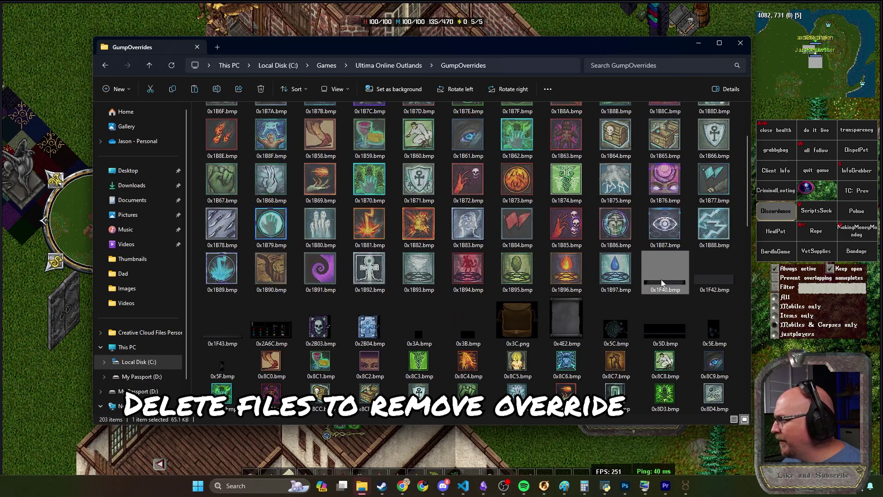
pyautogui.click(222, 322)
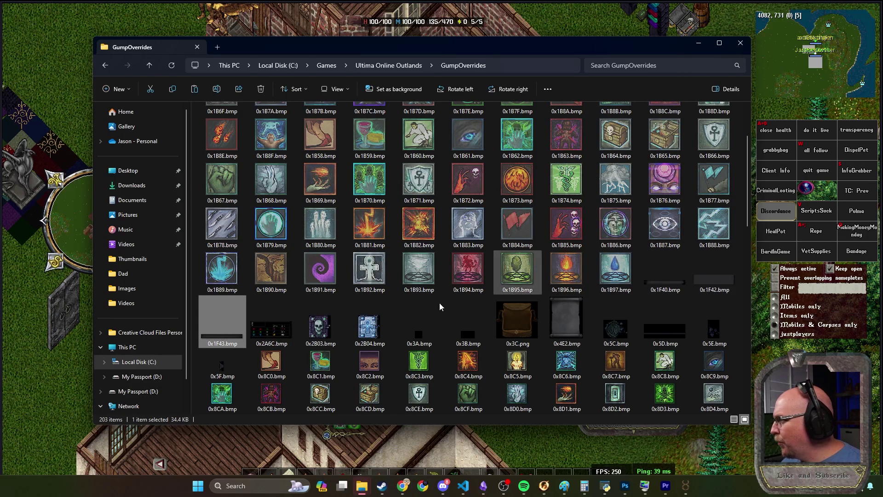
pyautogui.click(271, 324)
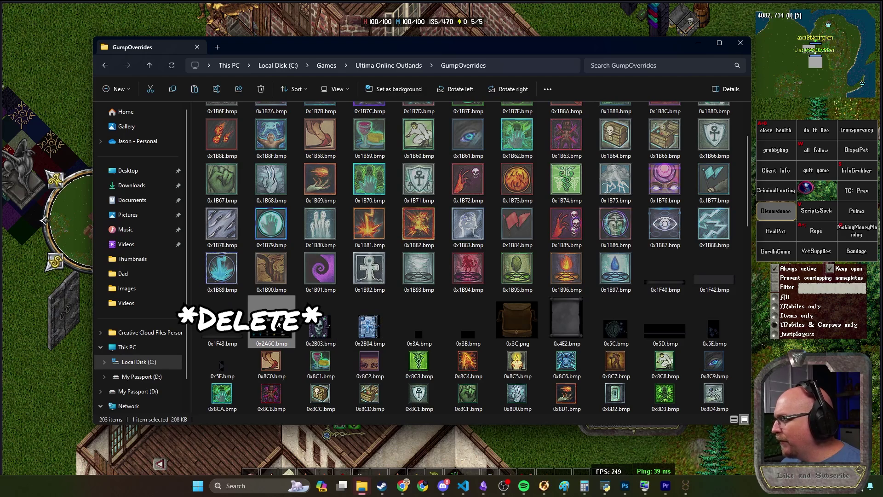
pyautogui.doubleClick(277, 325)
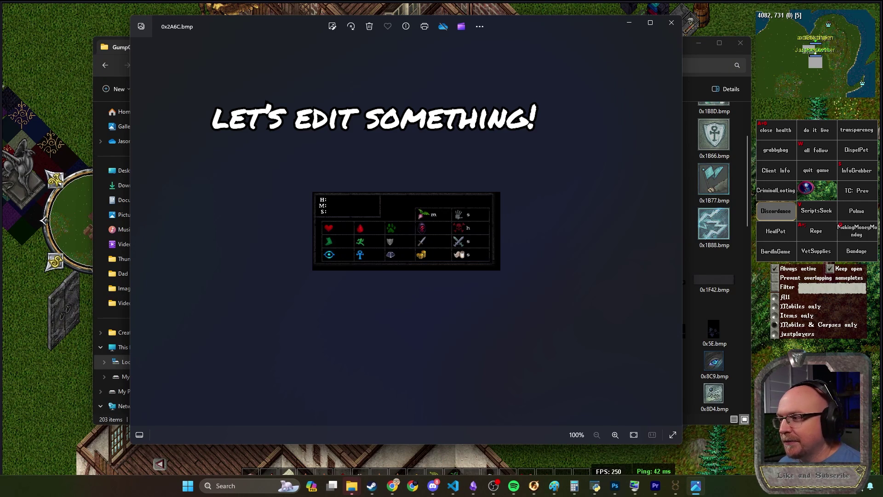
# Switch back to ClassicUO and move the Skills window slightly to examine its dark override artwork
pyautogui.hotkey('alt', 'Tab')
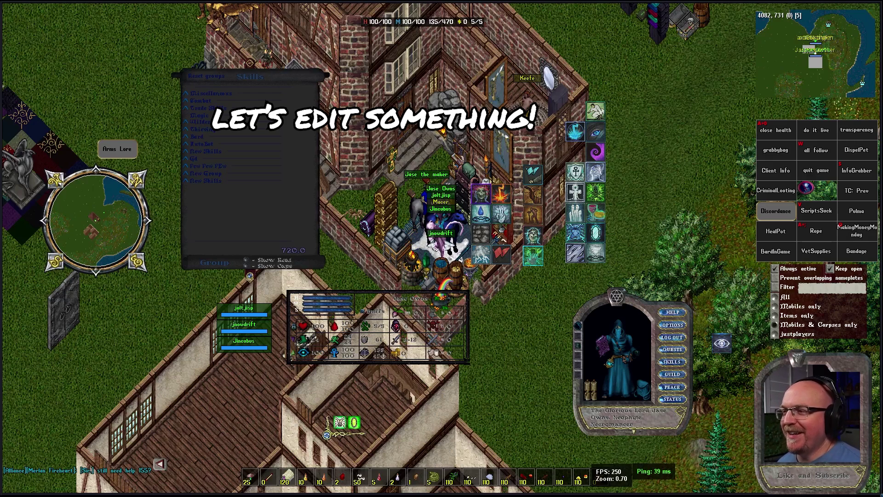
pyautogui.moveTo(235, 132); pyautogui.dragTo(224, 137)
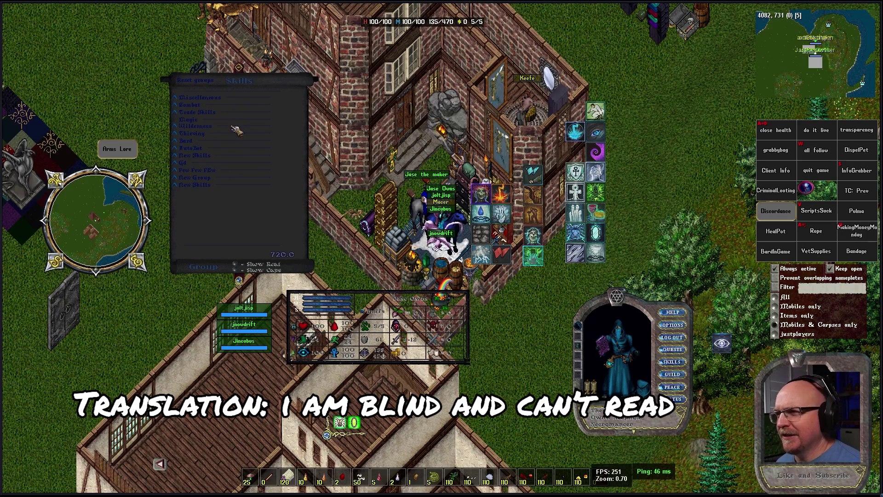
pyautogui.moveTo(235, 86); pyautogui.dragTo(229, 89)
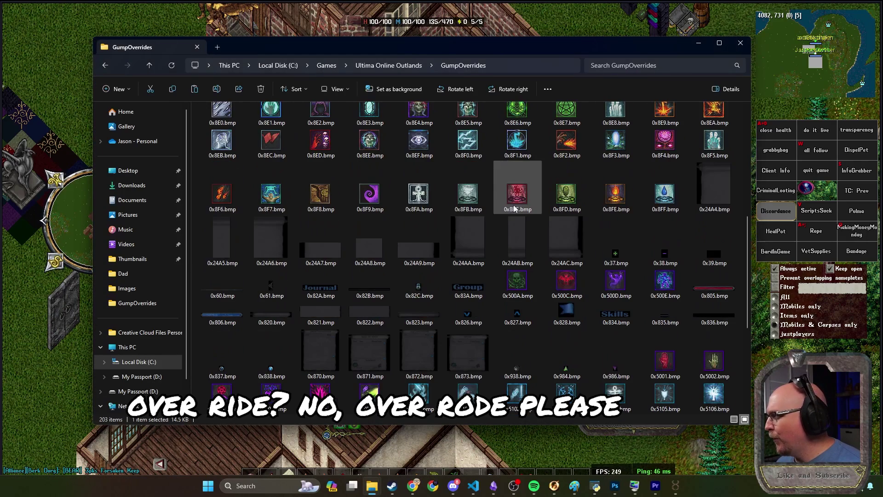
# Find the Skills title image, 0x834.bmp, among the override images in the GumpOverrides folder and select it
pyautogui.scroll(-3, 506, 229)
pyautogui.scroll(2, 506, 229)
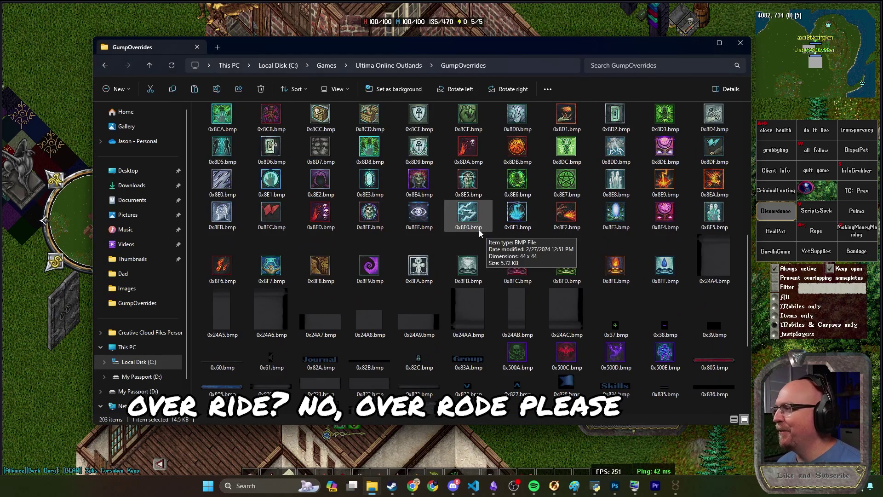
pyautogui.scroll(-3, 496, 314)
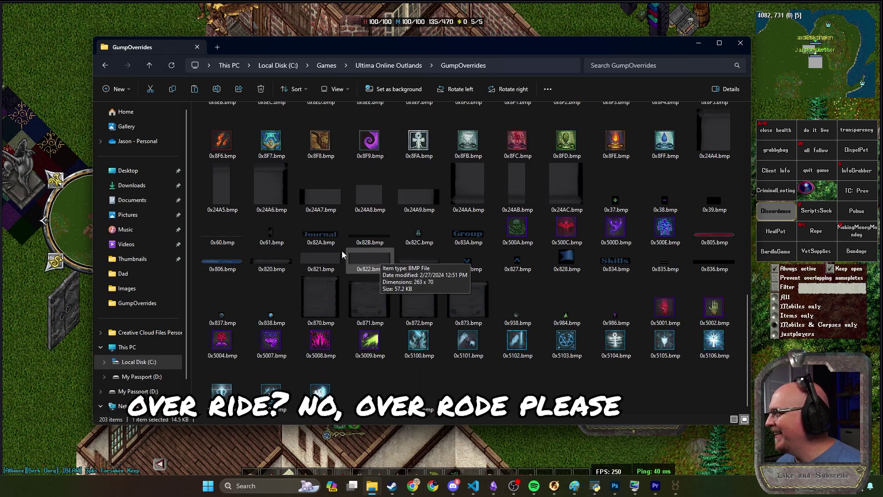
pyautogui.click(615, 273)
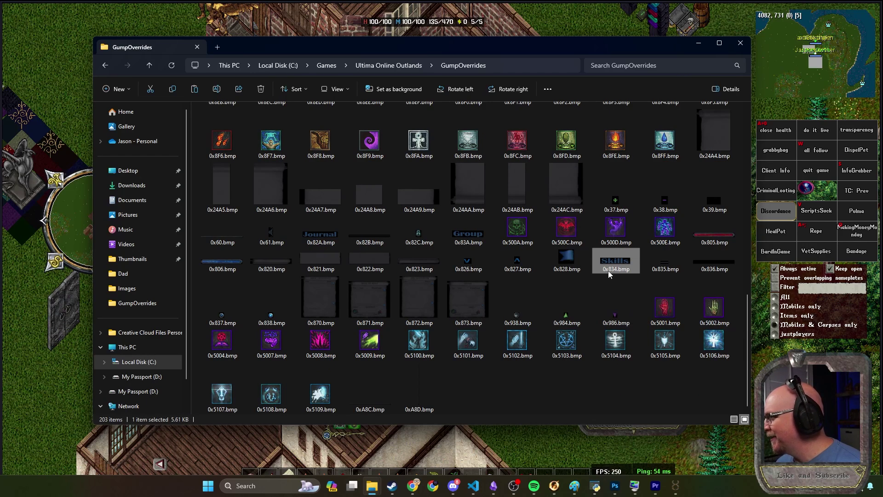
pyautogui.moveTo(610, 275)
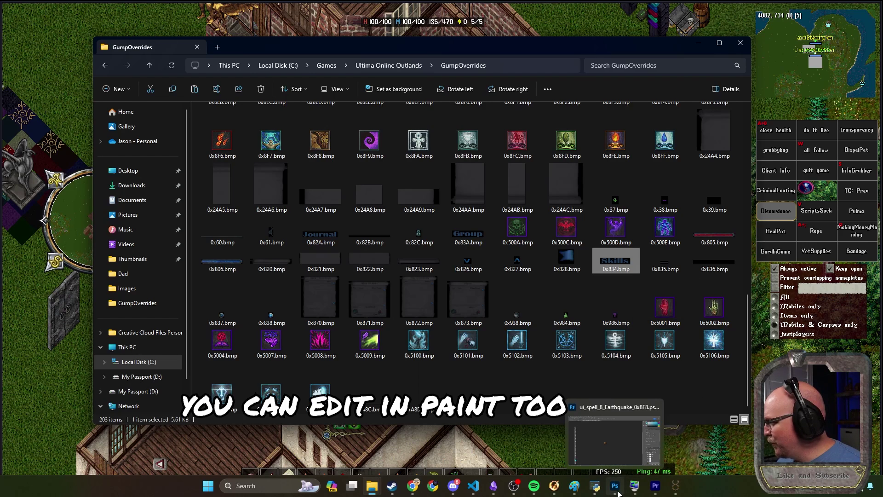
# Switch to Photoshop and browse to the C:\Games\Ultima Online Outlands folder for opening a file
pyautogui.click(615, 486)
pyautogui.click(23, 24)
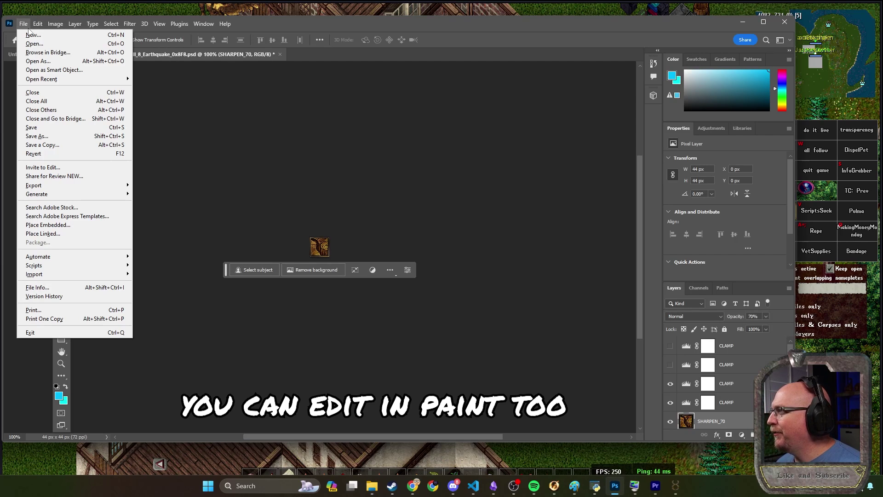
pyautogui.click(58, 44)
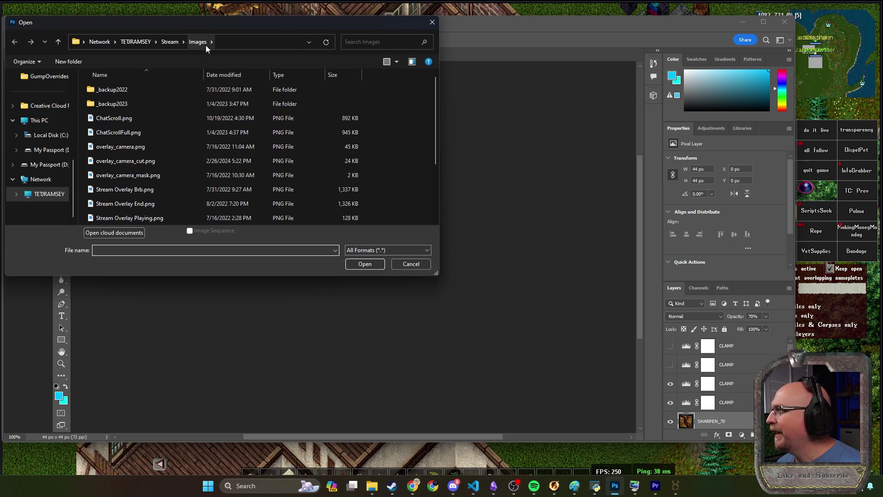
pyautogui.click(242, 42)
pyautogui.write('C:\\games\\ul')
pyautogui.press('Down')
pyautogui.press('Down')
pyautogui.press('Down')
pyautogui.press('Down')
pyautogui.press('Return')
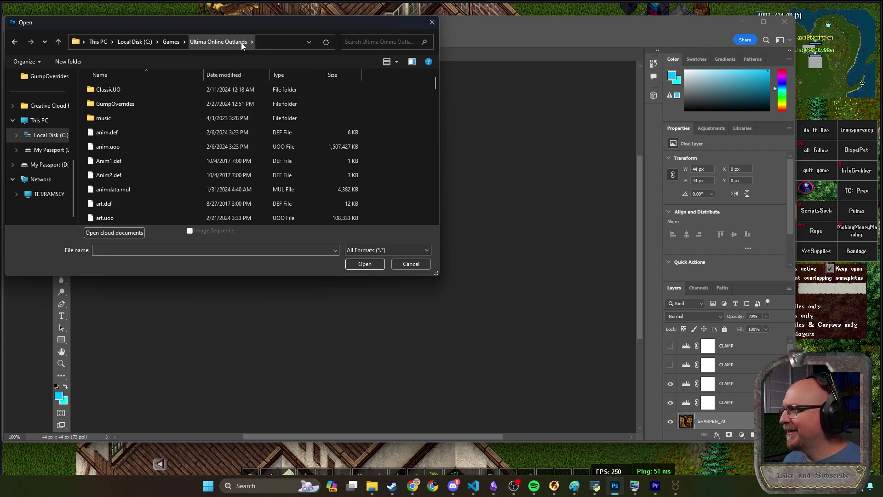
# Open 0x834.bmp from the GumpOverrides folder
pyautogui.scroll(5, 181, 157)
pyautogui.doubleClick(132, 105)
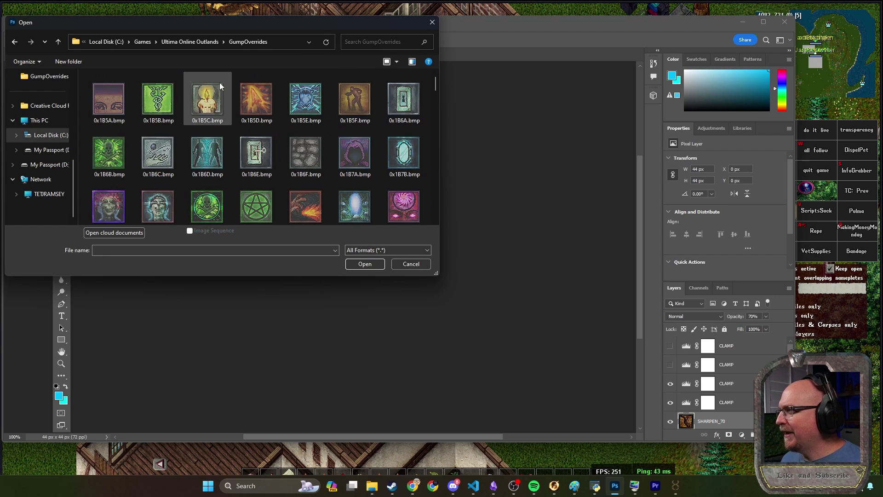
pyautogui.scroll(-10, 351, 139)
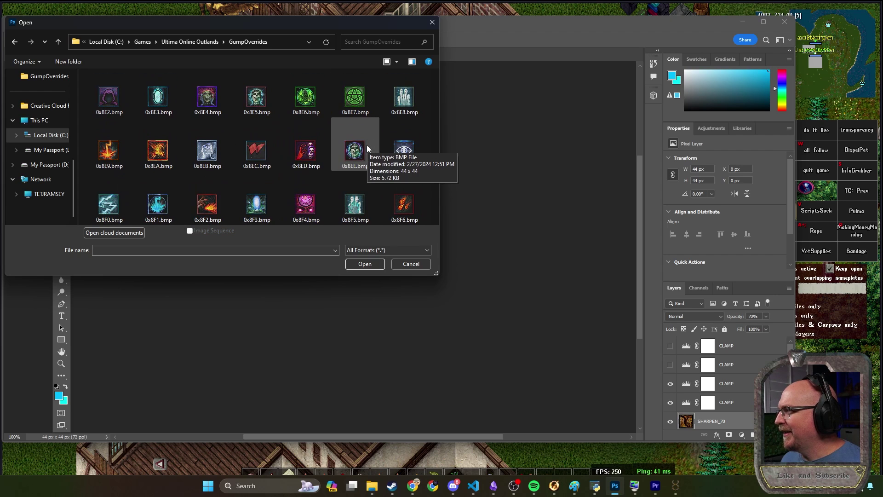
pyautogui.scroll(-10, 387, 164)
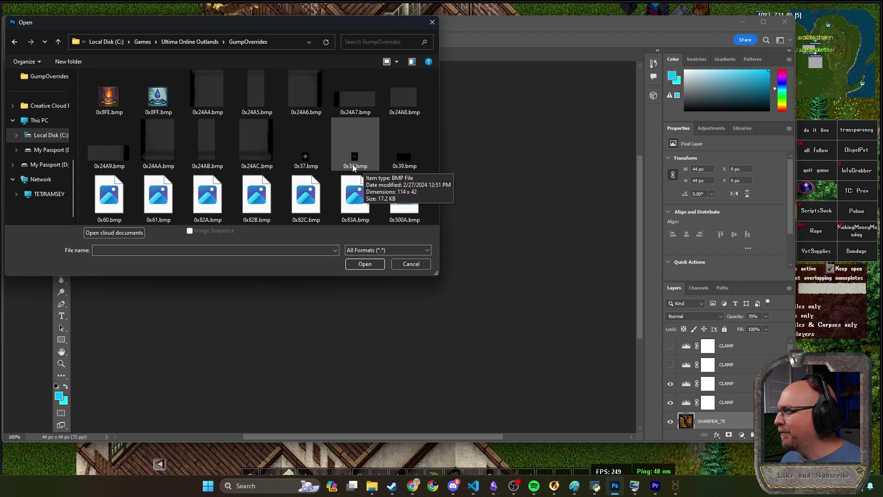
pyautogui.doubleClick(355, 205)
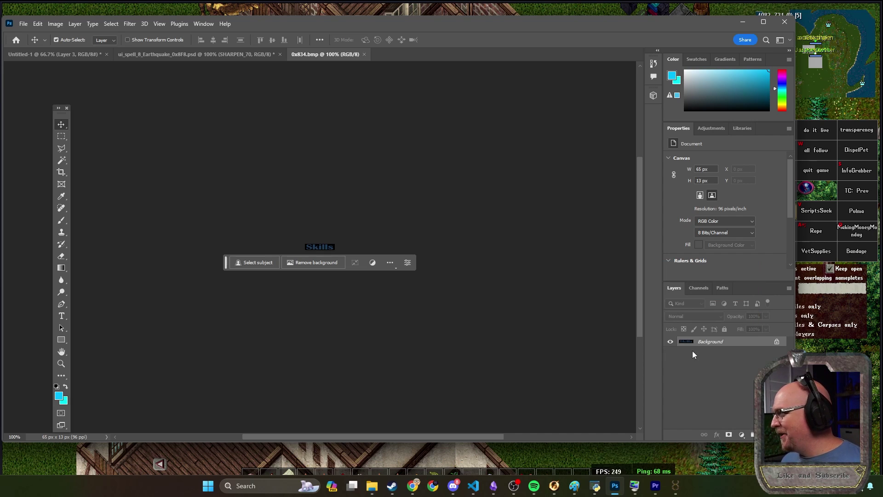
# Enlarge the Skills image to 400% and convert its locked Background into a normal layer
pyautogui.press('z')
pyautogui.click(326, 248)
pyautogui.press('v')
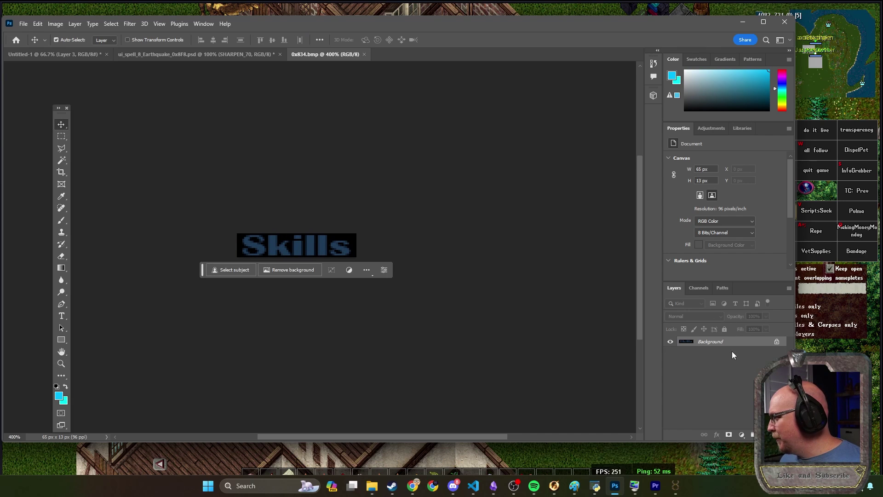
pyautogui.doubleClick(724, 342)
pyautogui.click(516, 144)
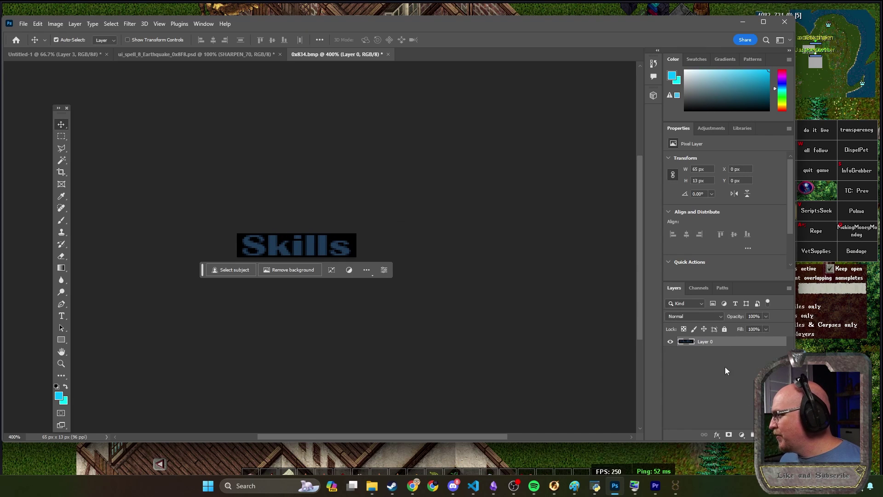
# Replace the original Skills artwork layer with a new layer filled with solid black
pyautogui.hotkey('ctrl', 'shift', 'alt', 'n')
pyautogui.click(690, 353)
pyautogui.press('Delete')
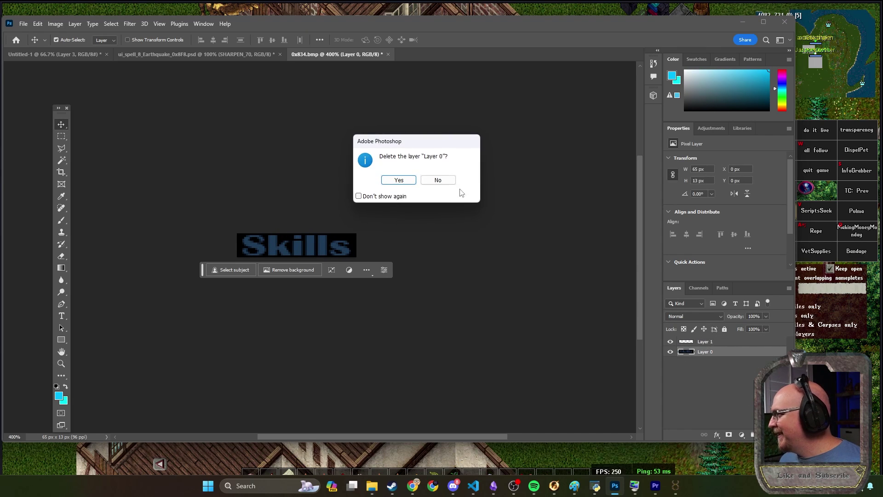
pyautogui.click(398, 180)
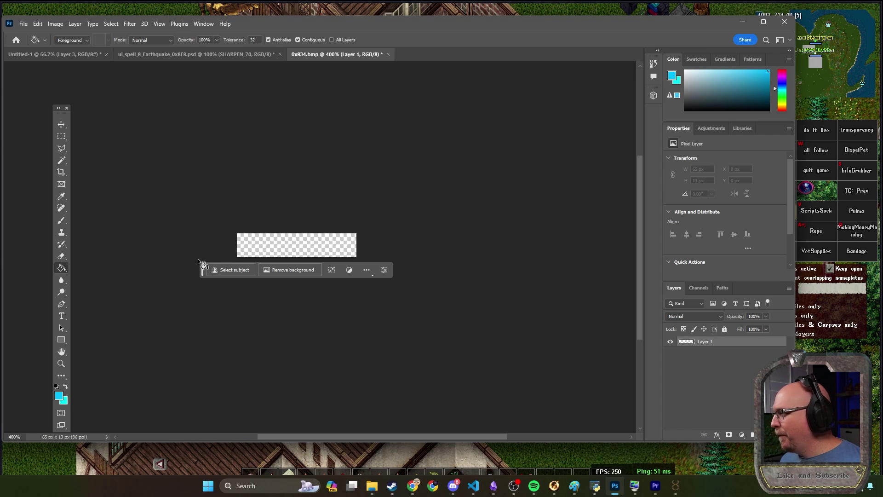
pyautogui.click(56, 387)
pyautogui.click(292, 246)
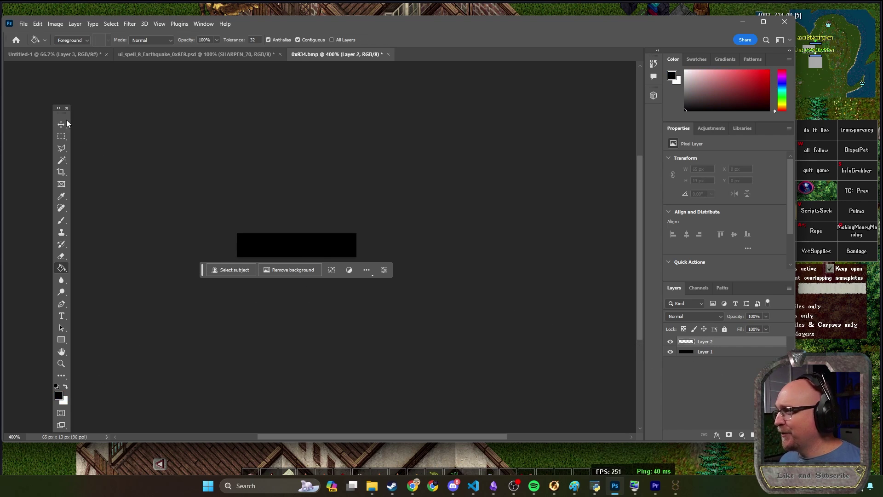
# Add the text "jaseowns" in cyan over the black layer, using MedievalSharp Regular at 9.75 pt
pyautogui.press('t')
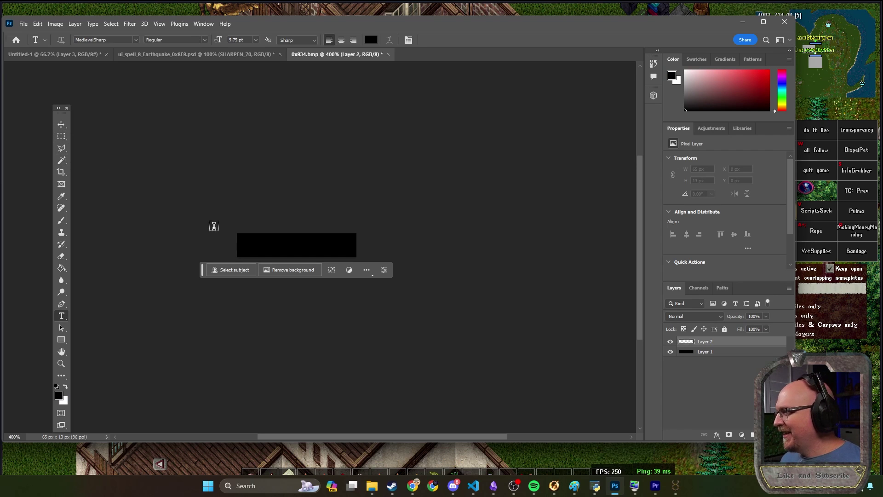
pyautogui.click(256, 242)
pyautogui.press('BackSpace')
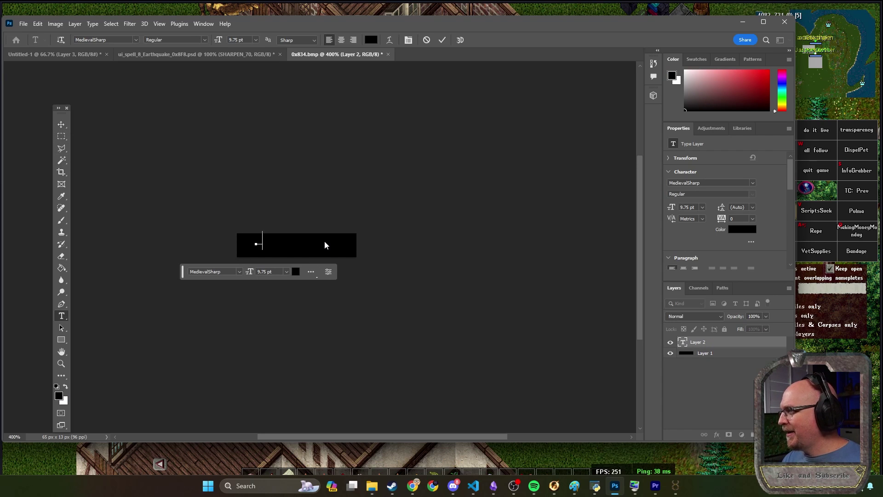
pyautogui.hotkey('ctrl', 'a')
pyautogui.click(371, 41)
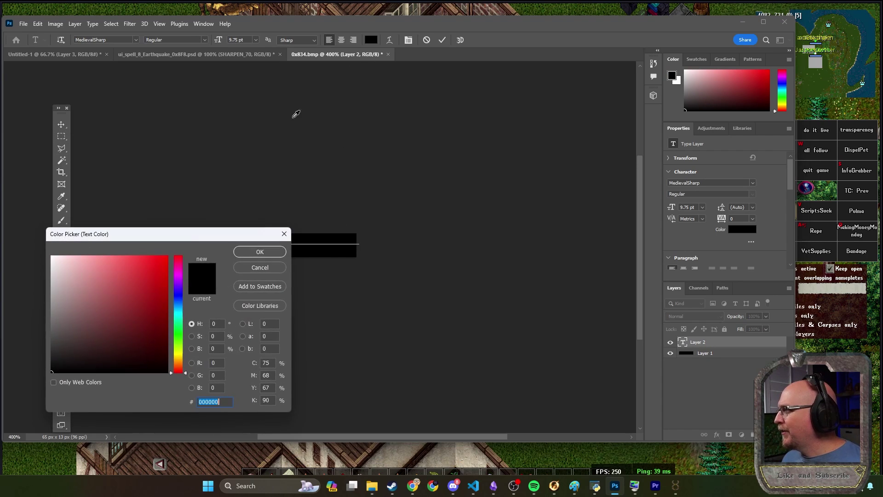
pyautogui.moveTo(170, 311); pyautogui.dragTo(170, 304)
pyautogui.moveTo(161, 262); pyautogui.dragTo(183, 244)
pyautogui.moveTo(177, 323); pyautogui.dragTo(174, 311)
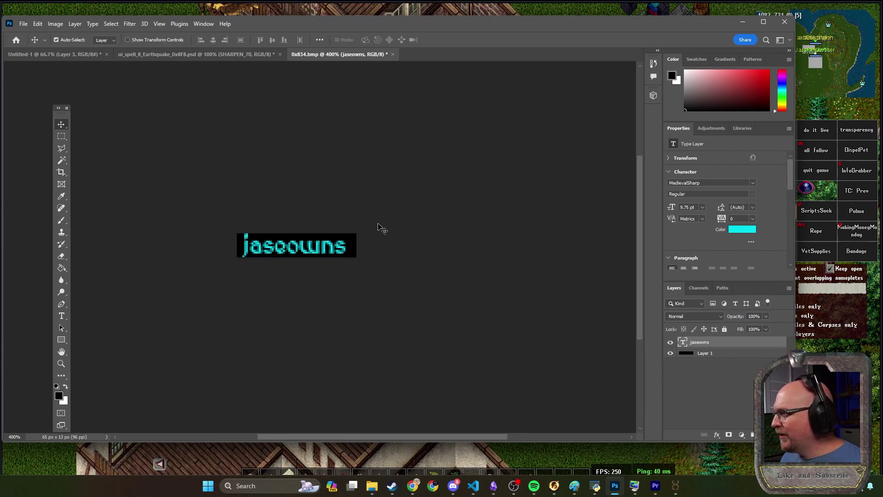
pyautogui.click(207, 175)
pyautogui.click(23, 23)
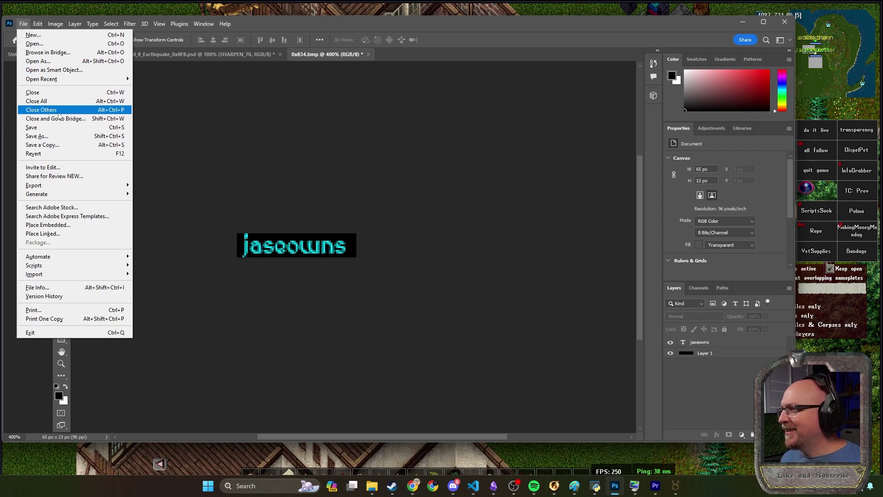
pyautogui.click(61, 129)
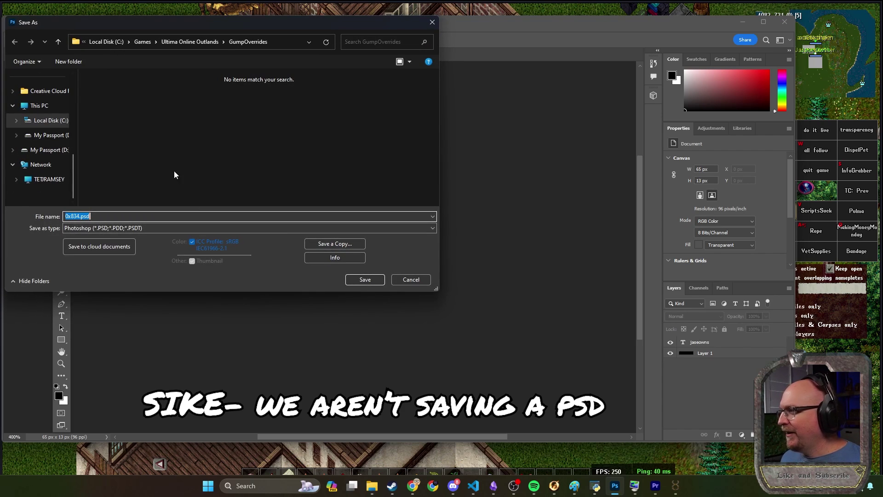
pyautogui.click(411, 279)
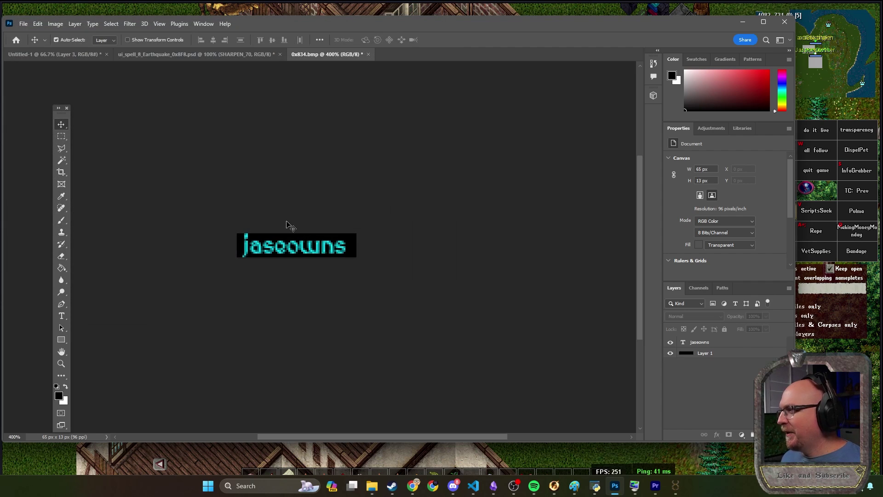
# Export the edited title image as 0x834.png into the GumpOverrides folder
pyautogui.click(23, 24)
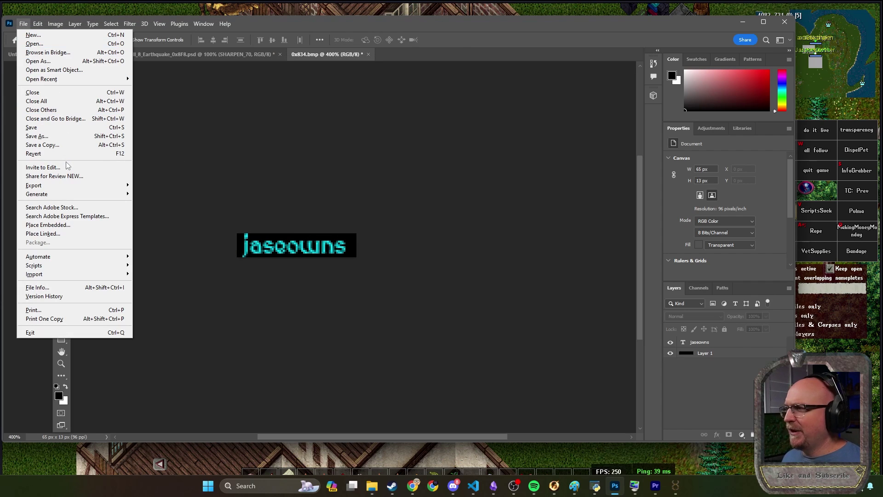
pyautogui.moveTo(74, 185)
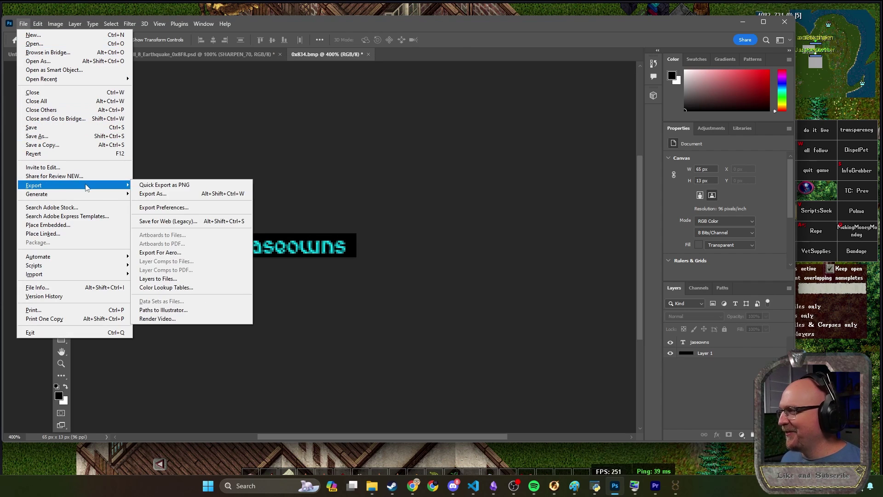
pyautogui.click(147, 185)
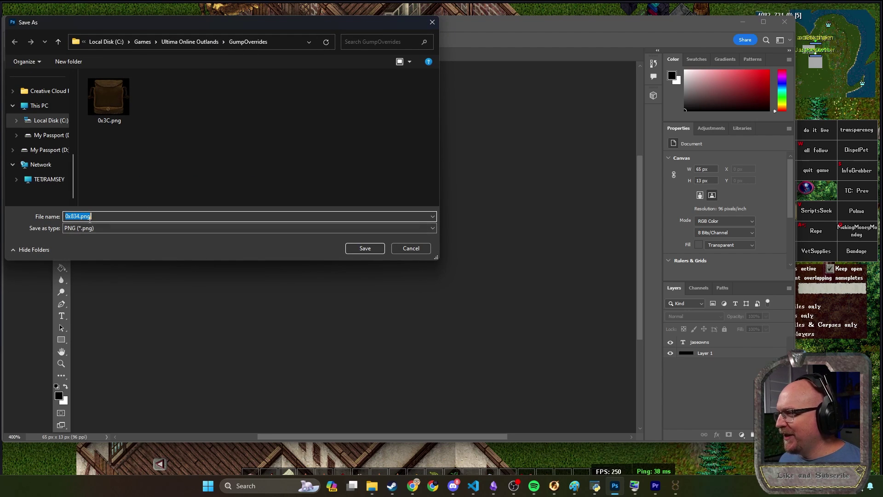
pyautogui.click(368, 249)
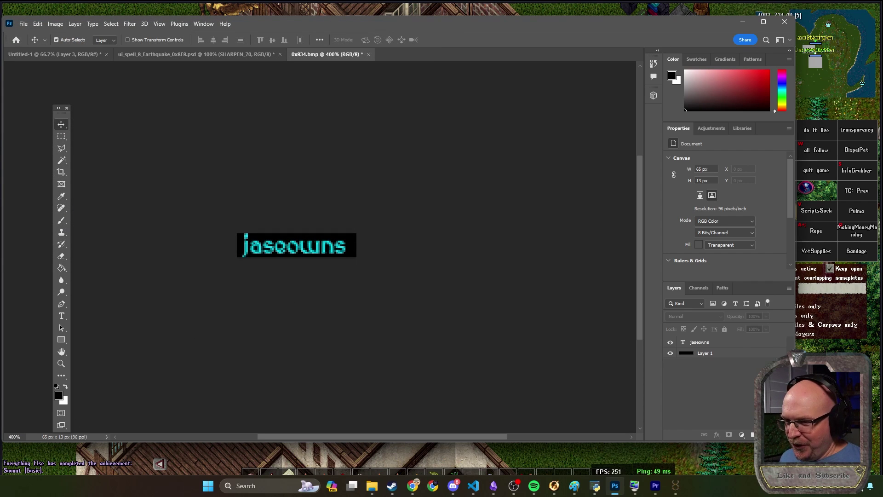
# Switch to ClassicUO, log out and quit the client, and relaunch Outlands from its launcher
pyautogui.hotkey('alt', 'Tab')
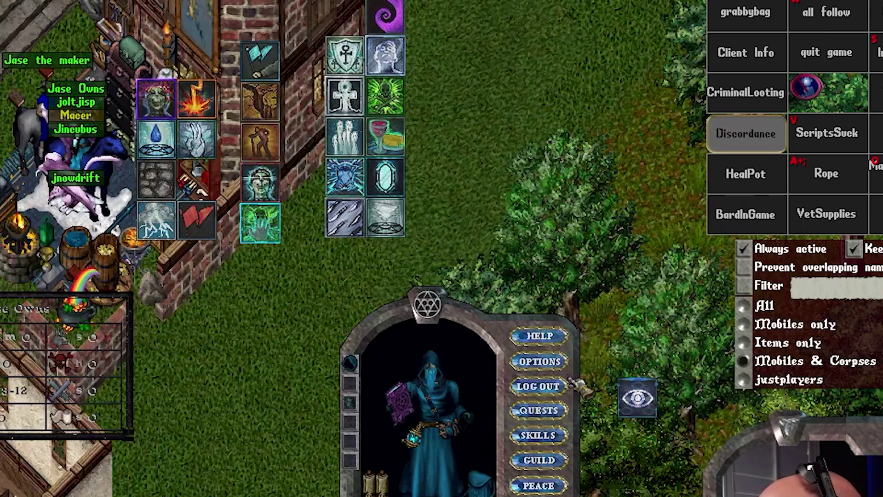
pyautogui.click(559, 386)
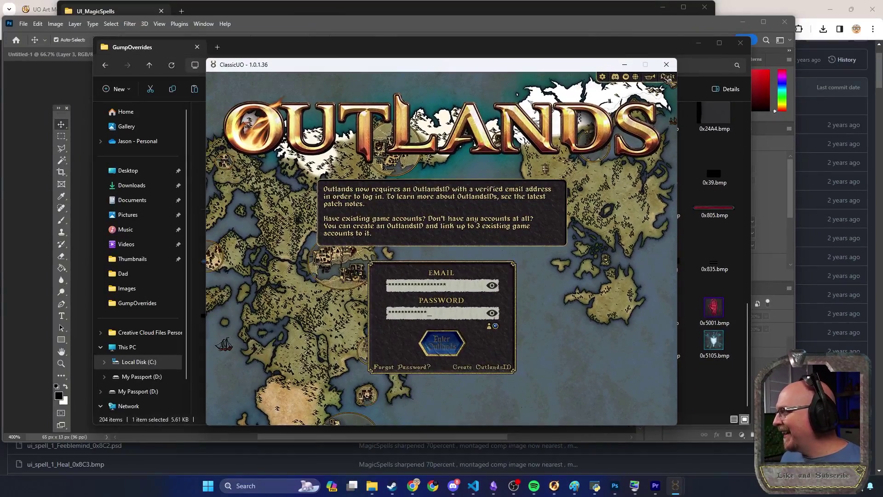
pyautogui.click(650, 39)
pyautogui.click(565, 487)
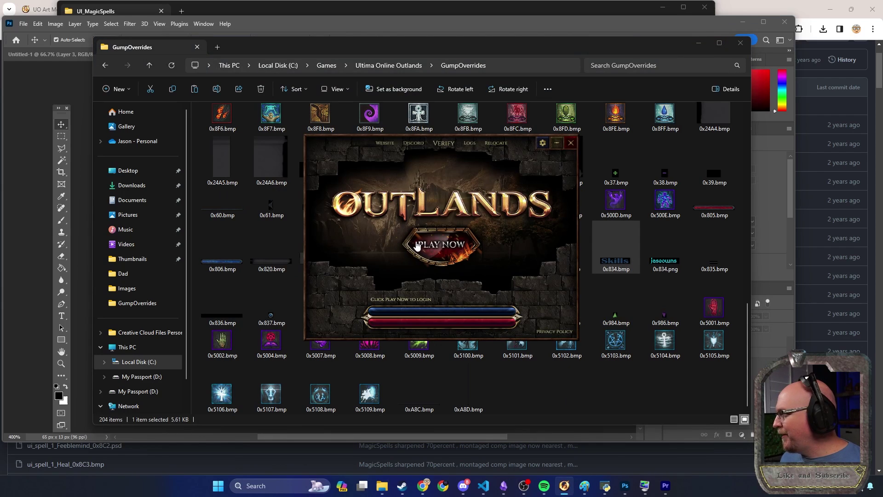
pyautogui.click(441, 243)
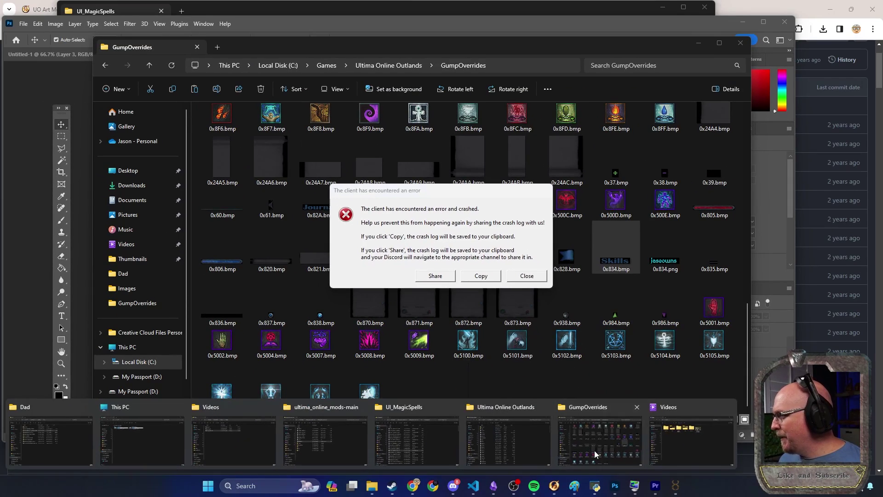
# Switch to the GumpOverrides folder, rename 0x834.bmp to 0x834x.bmp and close the client's crash report
pyautogui.click(594, 263)
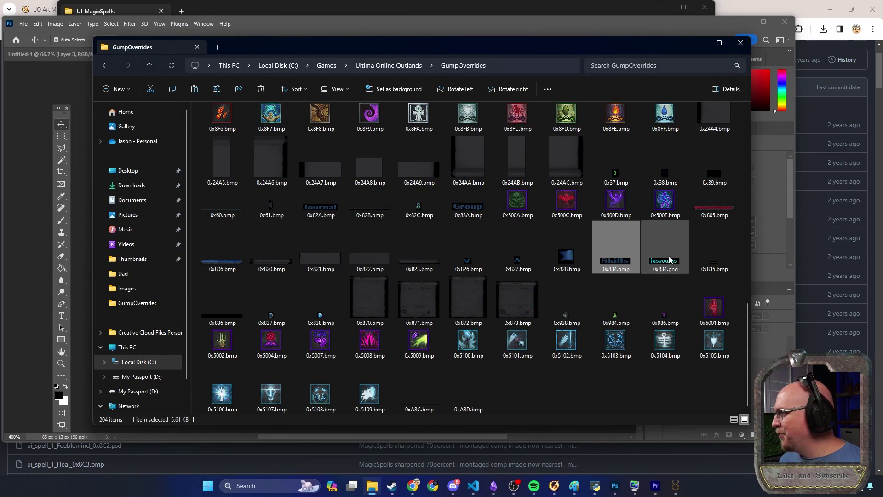
pyautogui.press('F2')
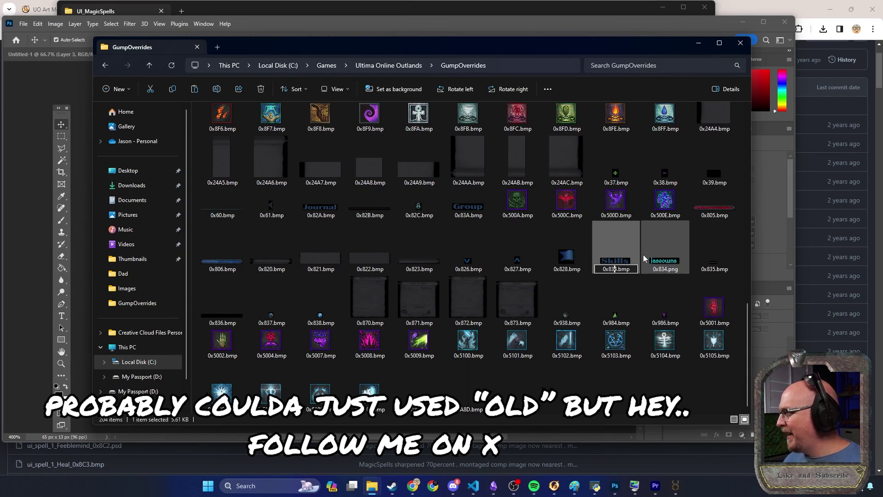
pyautogui.write('x')
pyautogui.press('Return')
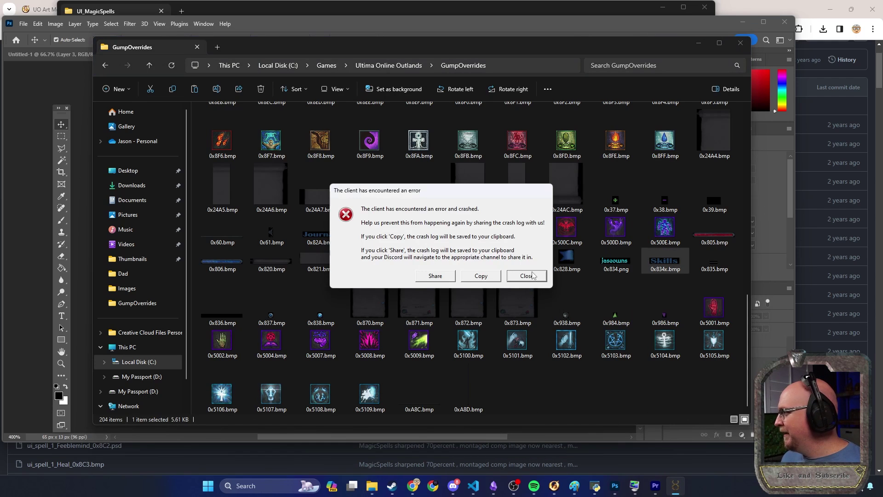
pyautogui.click(517, 277)
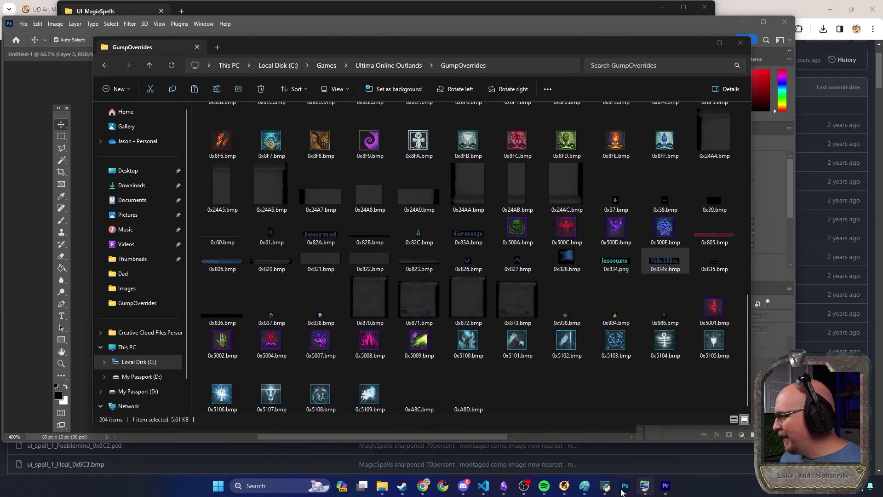
# Relaunch the Outlands client from its launcher
pyautogui.click(565, 485)
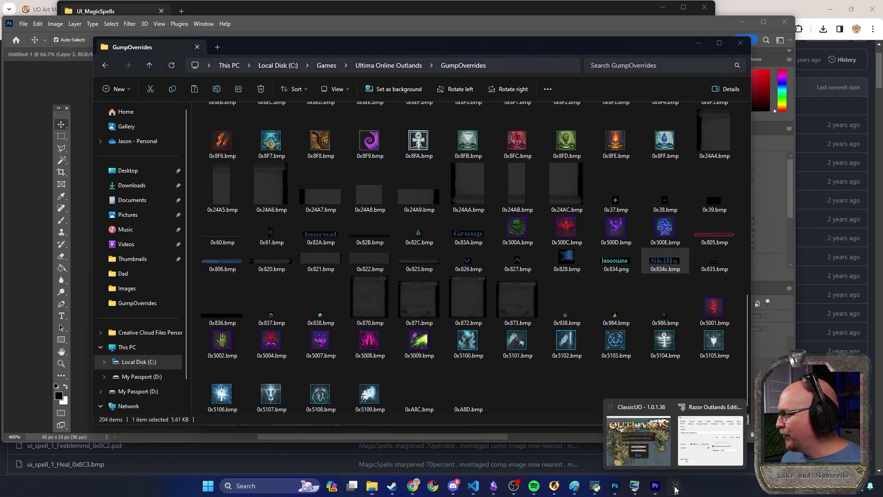
pyautogui.press('Return')
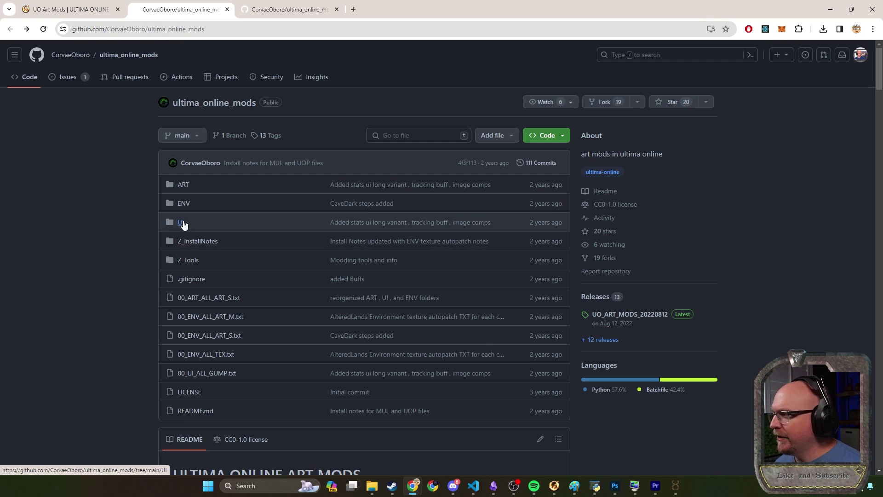
# Browse the repository's UI folder, looking through GumpOverrides and the spell images and batch files in UI_MagicSpells
pyautogui.click(182, 224)
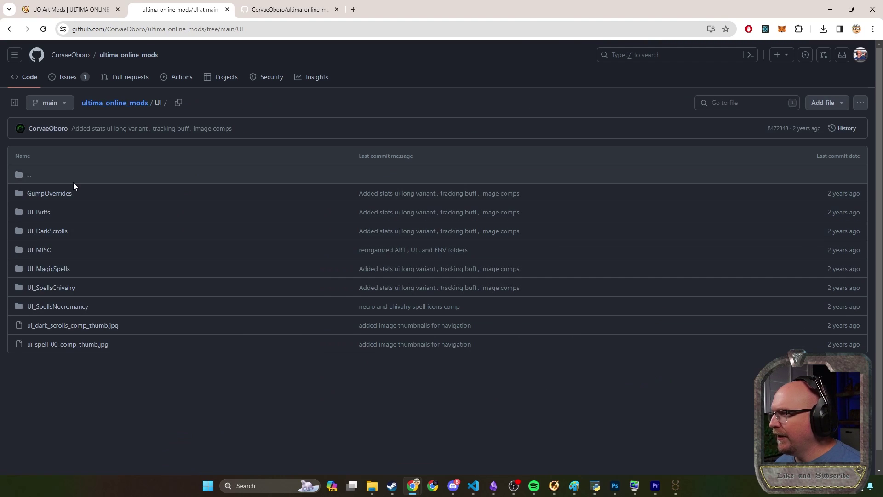
pyautogui.click(49, 194)
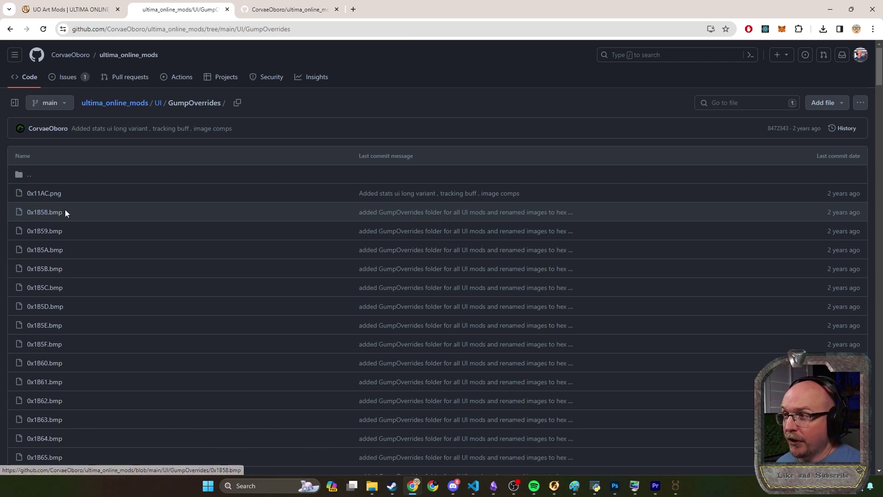
pyautogui.hotkey('alt', 'Left')
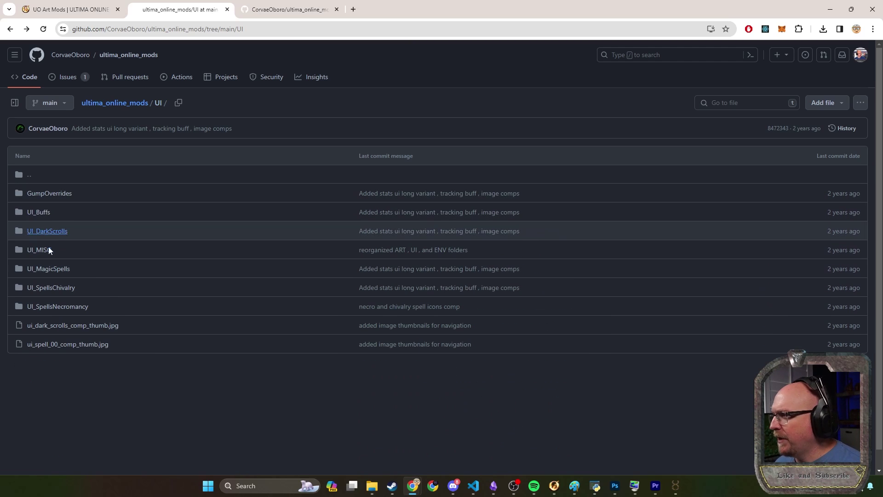
pyautogui.click(59, 269)
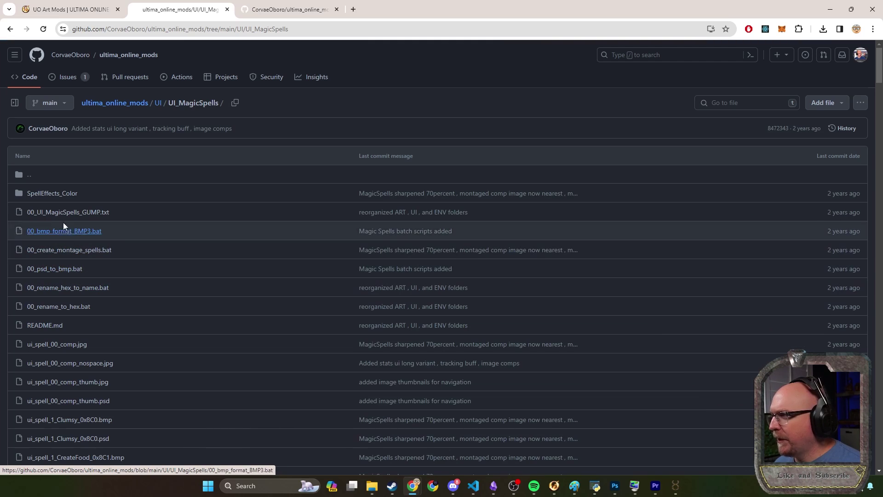
pyautogui.scroll(-4, 120, 283)
pyautogui.scroll(-2, 111, 313)
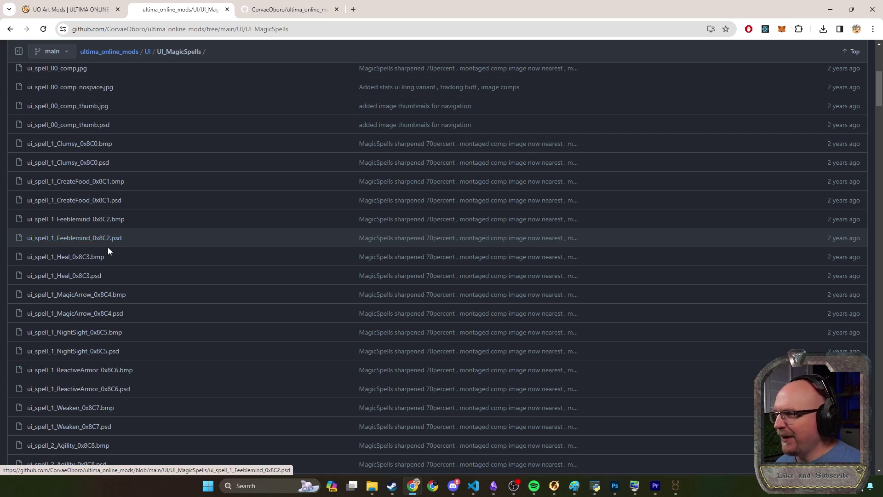
pyautogui.scroll(5, 106, 253)
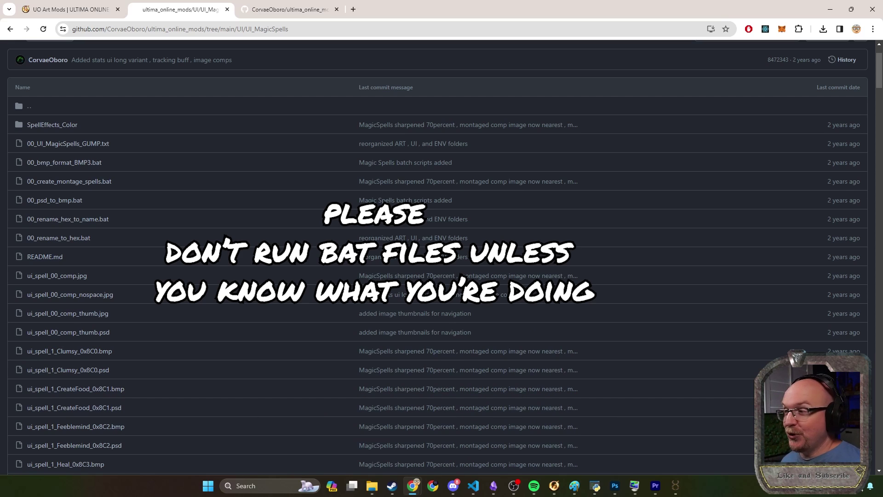
# Switch to File Explorer, open ui_spell_8_Earthquake_0x8F8.psd from the downloaded UI_MagicSpells folder in Photoshop, and reduce Photoshop to a smaller window
pyautogui.hotkey('alt', 'Tab')
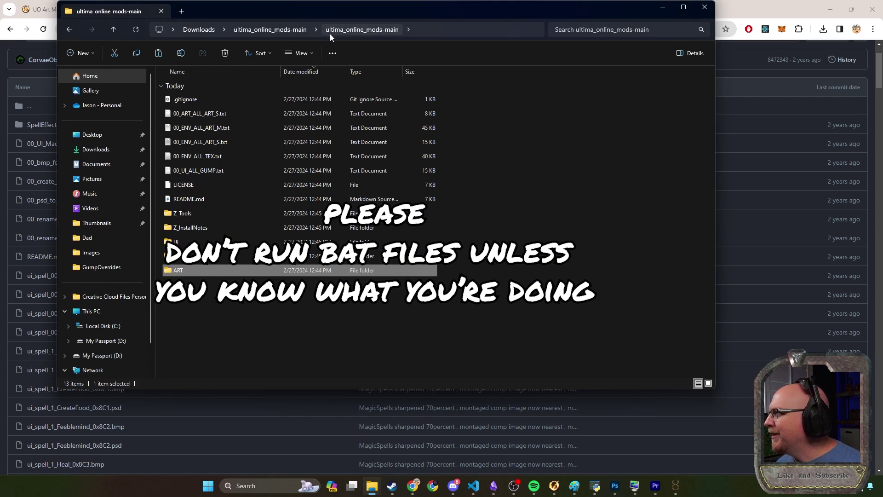
pyautogui.doubleClick(183, 241)
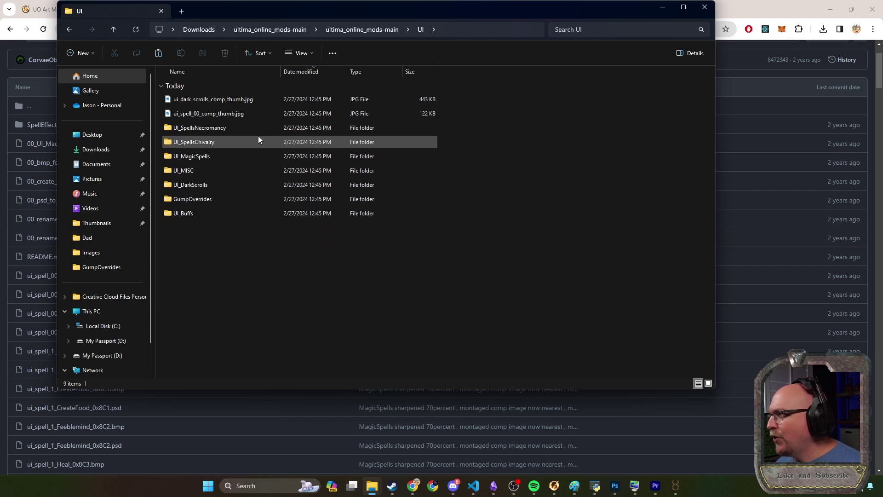
pyautogui.doubleClick(208, 157)
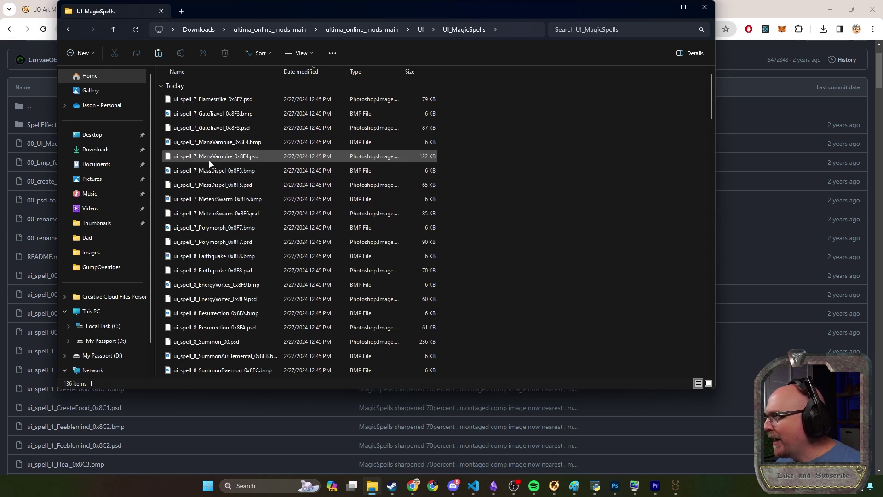
pyautogui.doubleClick(228, 272)
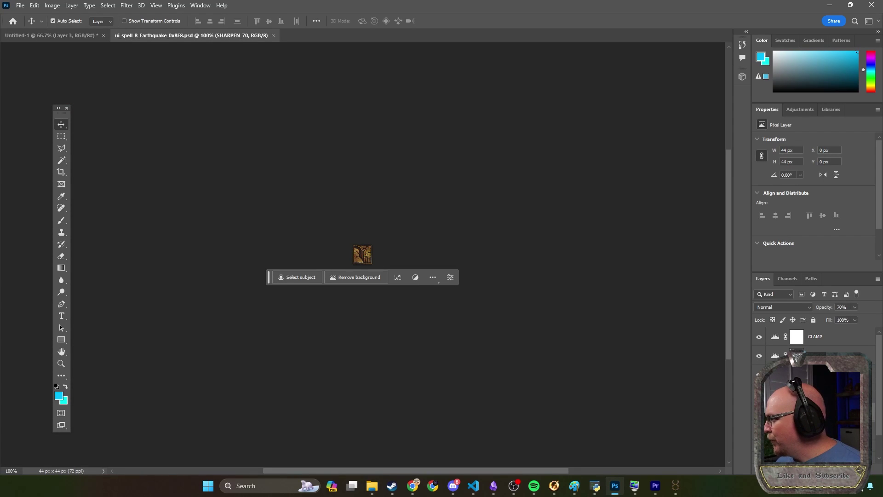
pyautogui.click(850, 6)
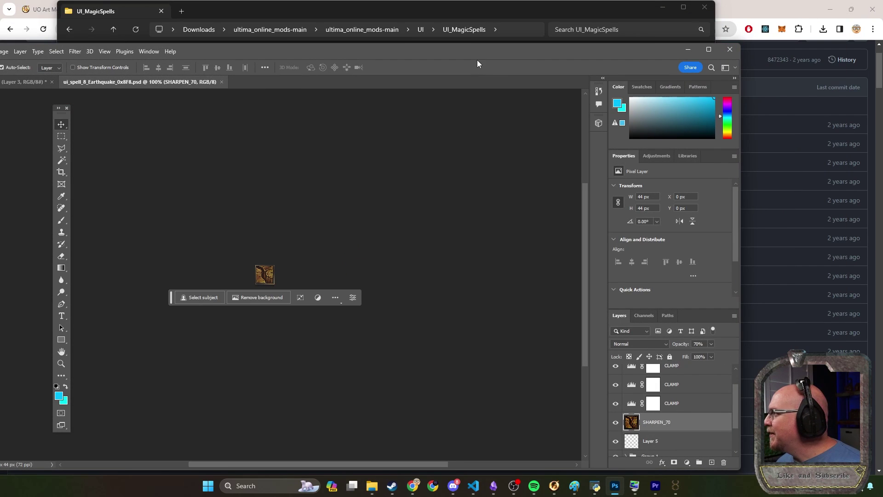
pyautogui.moveTo(476, 59); pyautogui.dragTo(519, 30)
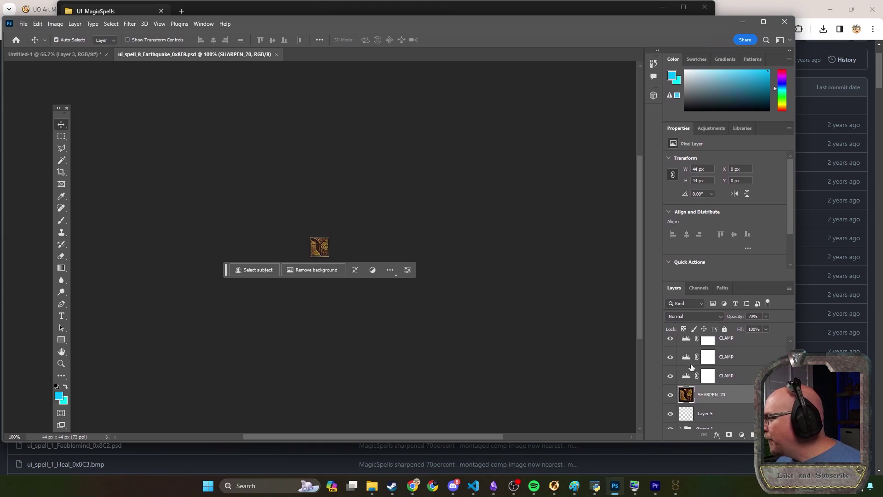
# Inspect how the Earthquake icon is built by toggling the visibility of its layers from the CLAMP adjustments down to the Background
pyautogui.scroll(1, 685, 358)
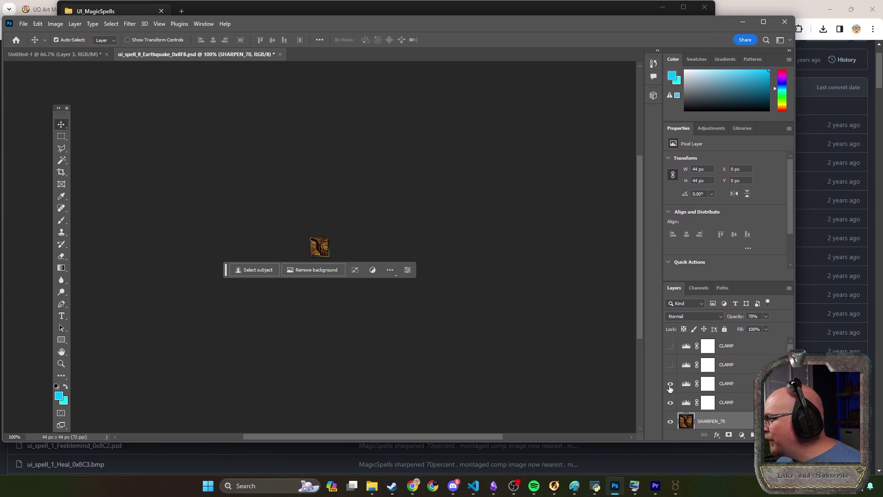
pyautogui.scroll(-4, 674, 390)
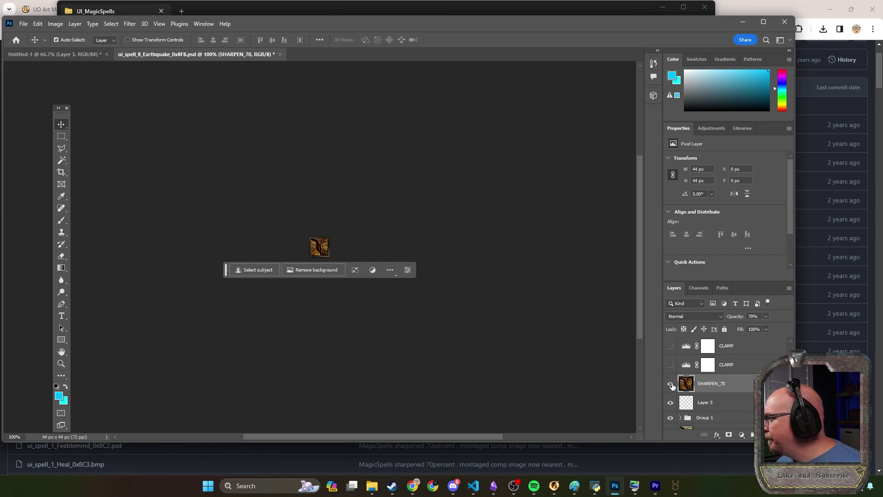
pyautogui.click(670, 384)
pyautogui.scroll(-2, 672, 389)
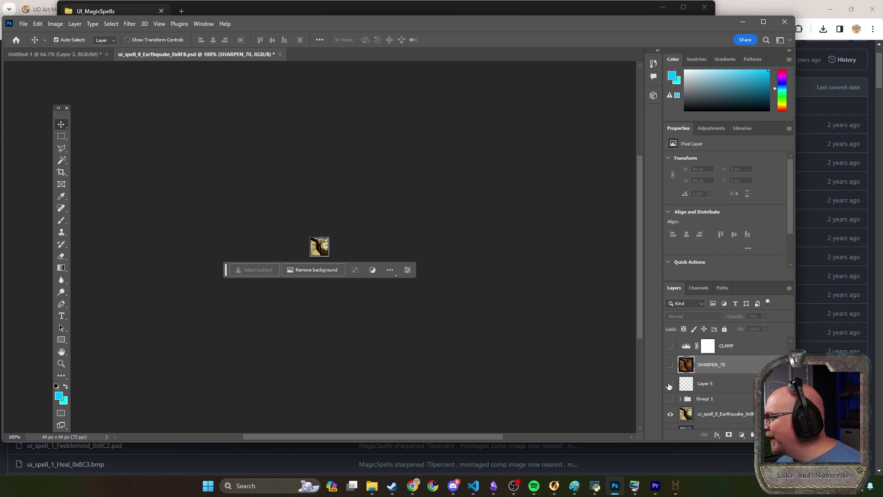
pyautogui.scroll(-2, 669, 391)
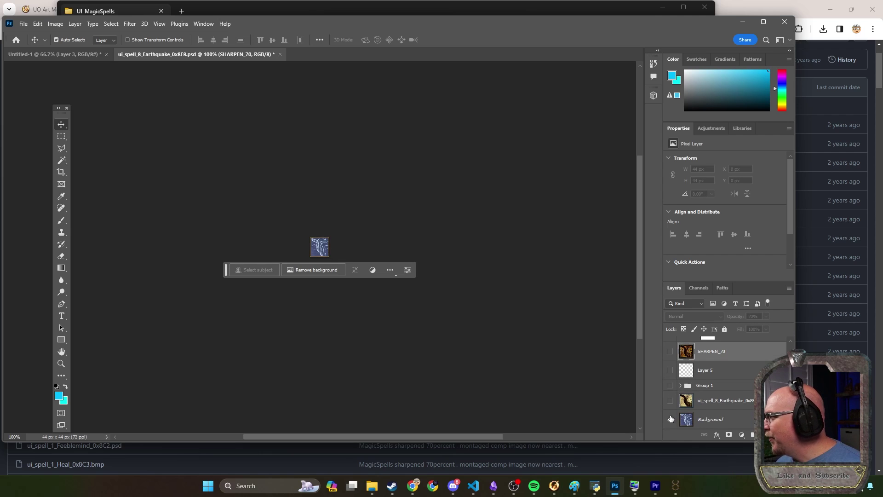
pyautogui.click(670, 400)
pyautogui.click(670, 351)
pyautogui.scroll(2, 672, 370)
pyautogui.scroll(2, 674, 353)
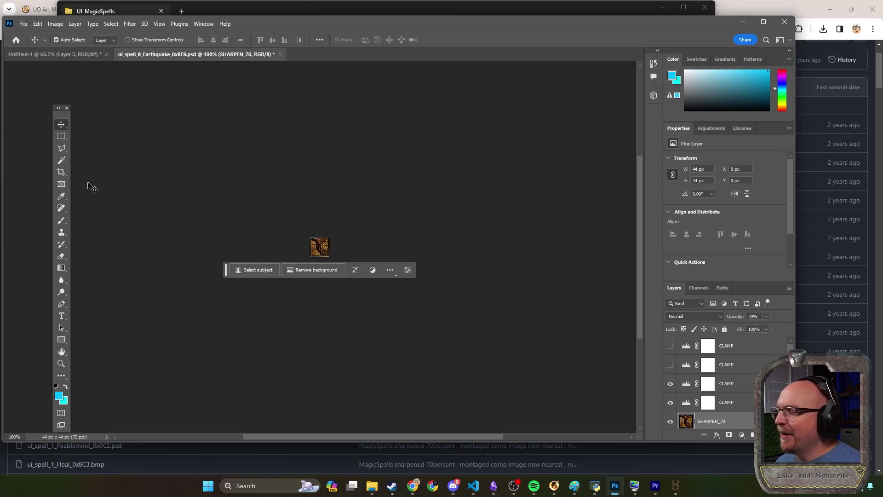
pyautogui.click(26, 26)
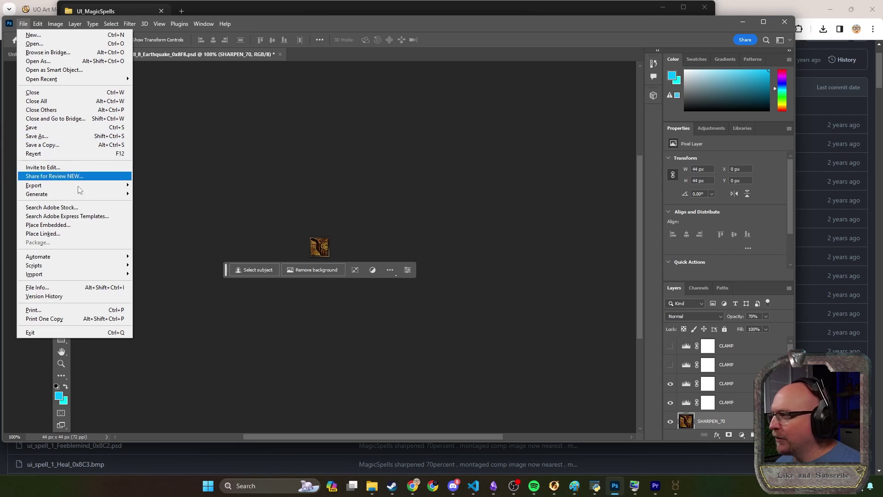
pyautogui.press('Escape')
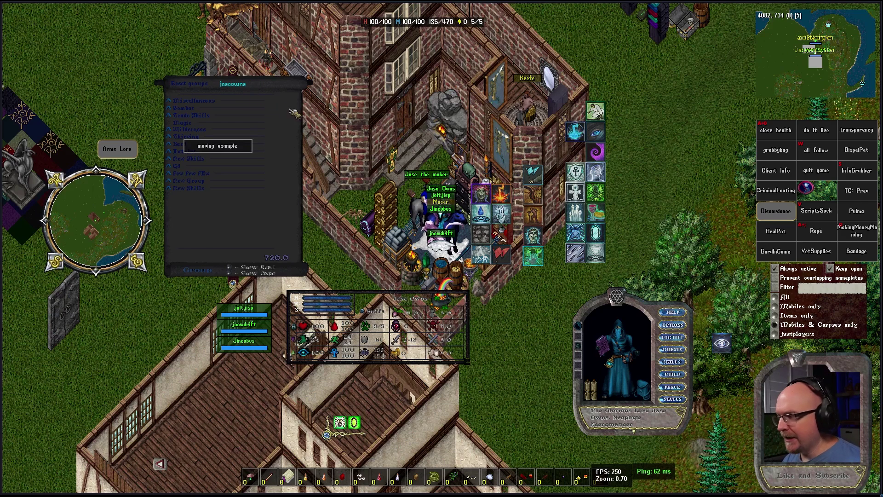
# Review the container and miscellaneous settings in the game client's Interface options and close the options with the settings accepted
pyautogui.hotkey('ctrl', 'o')
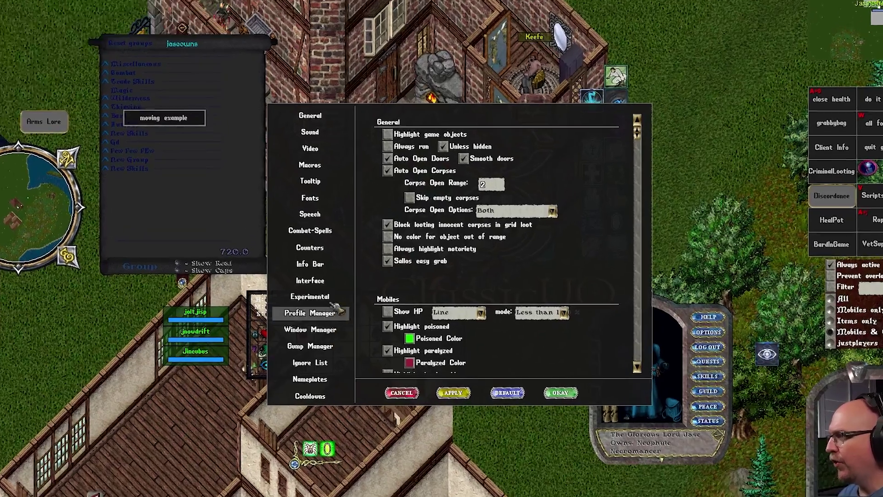
pyautogui.click(361, 279)
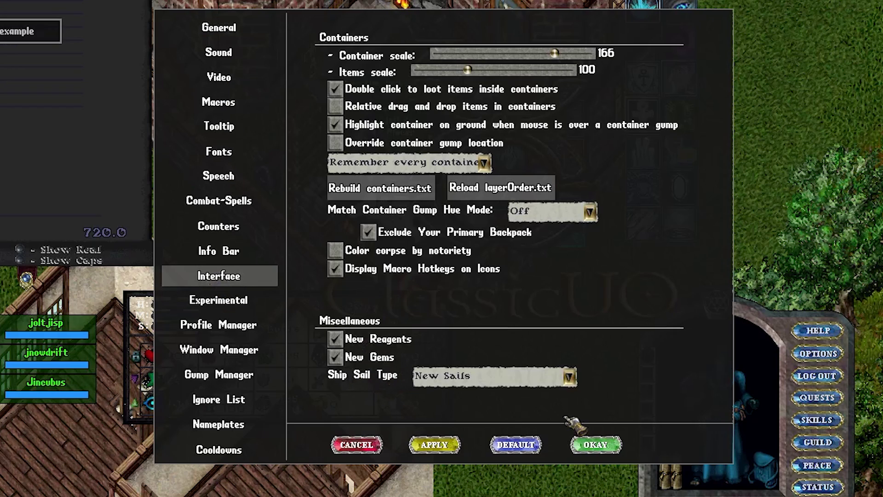
pyautogui.click(595, 445)
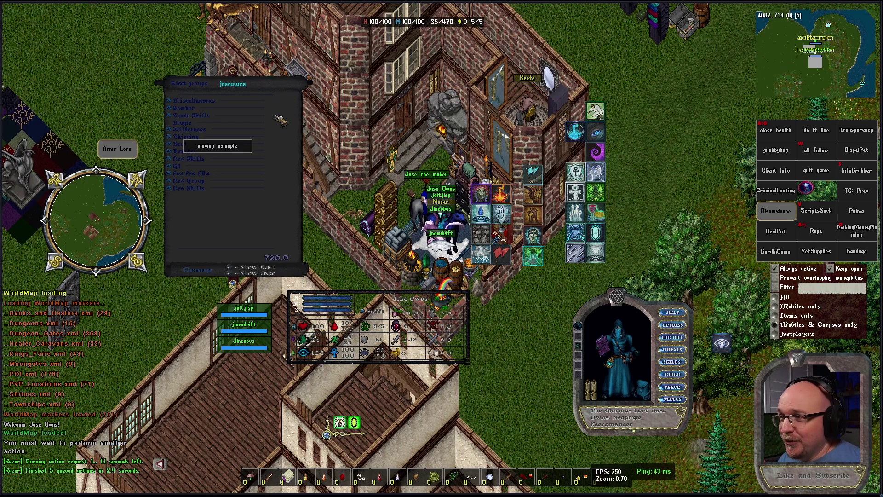